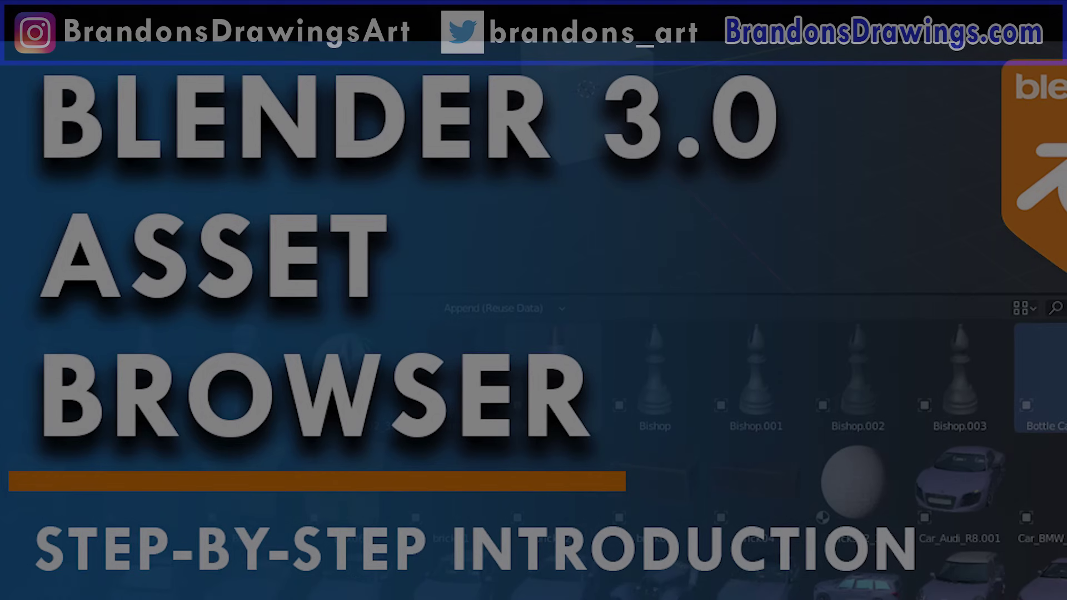
Browse the Main Models asset library, viewing all assets, the OBJECTS catalog and the Wood textures catalog.
{"action": "scroll", "coordinate": [889, 562], "scroll_direction": "down", "scroll_amount": 15}
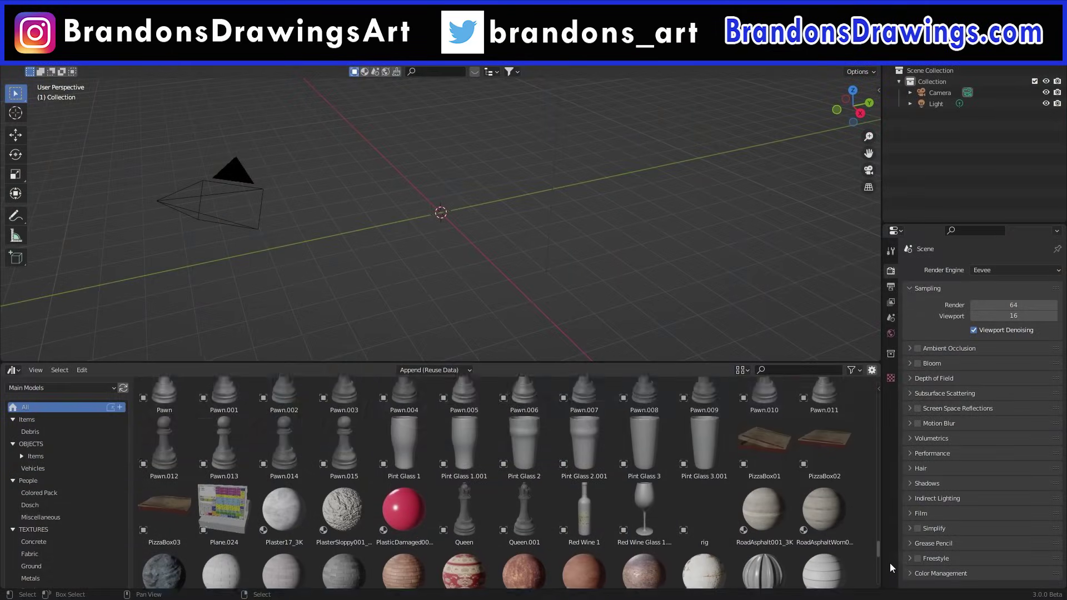
{"action": "scroll", "coordinate": [877, 578], "scroll_direction": "down", "scroll_amount": 5}
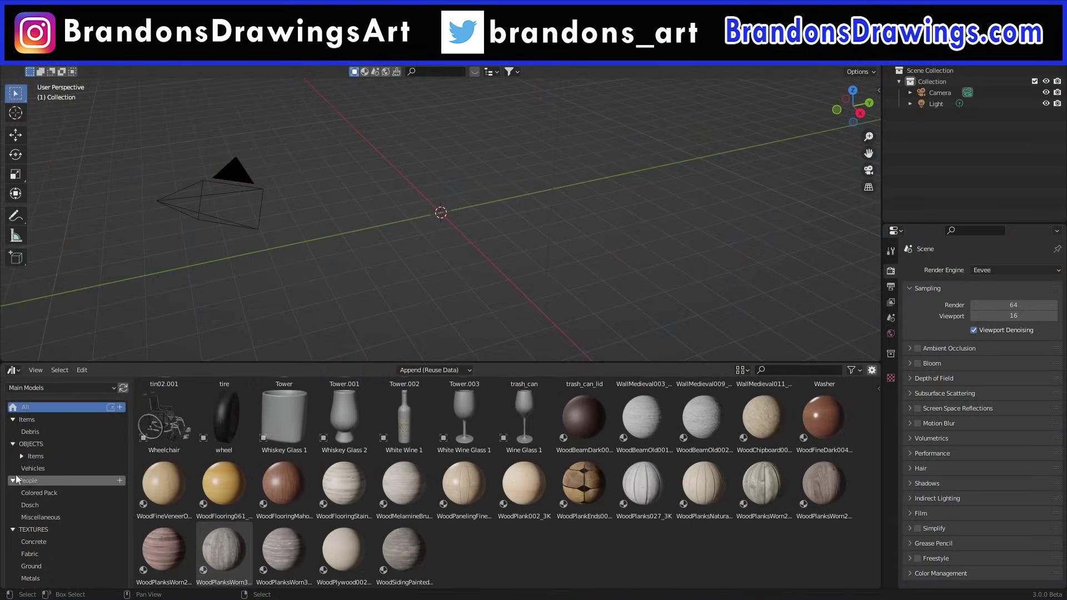
{"action": "left_click", "coordinate": [50, 444]}
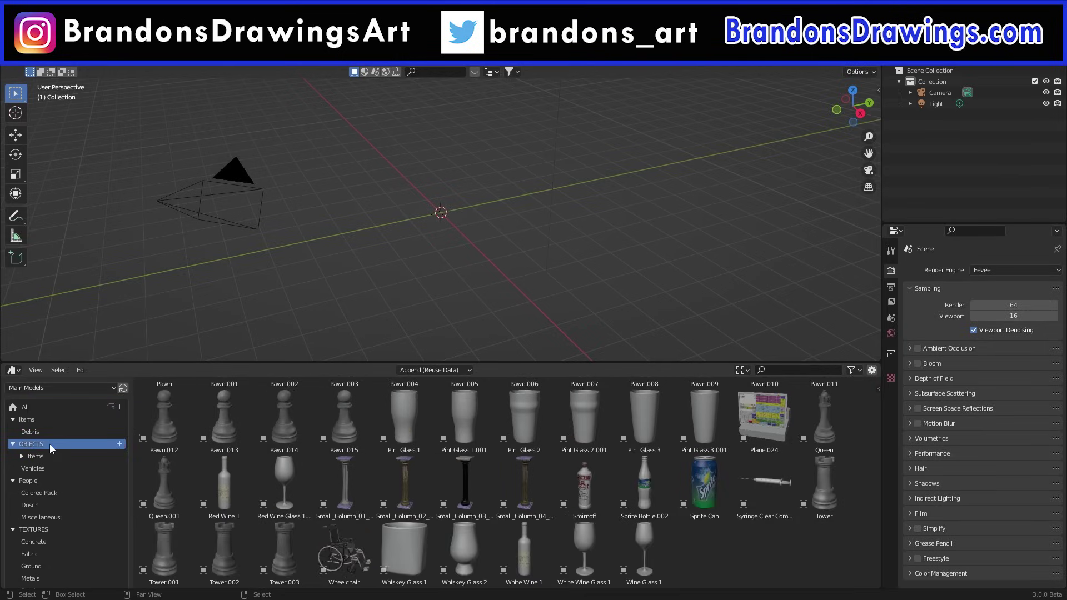
{"action": "scroll", "coordinate": [44, 556], "scroll_direction": "down", "scroll_amount": 2}
{"action": "left_click", "coordinate": [44, 571]}
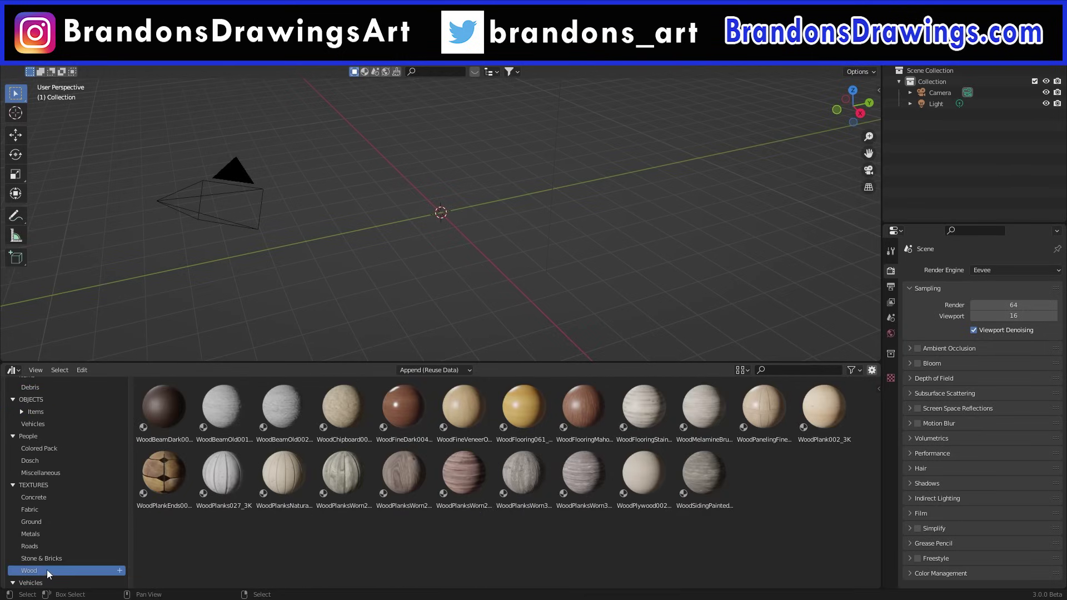
{"action": "scroll", "coordinate": [72, 525], "scroll_direction": "up", "scroll_amount": 3}
Place the D3D P low 055 and 056 people from the People catalog on the ground plane.
{"action": "left_click", "coordinate": [27, 480]}
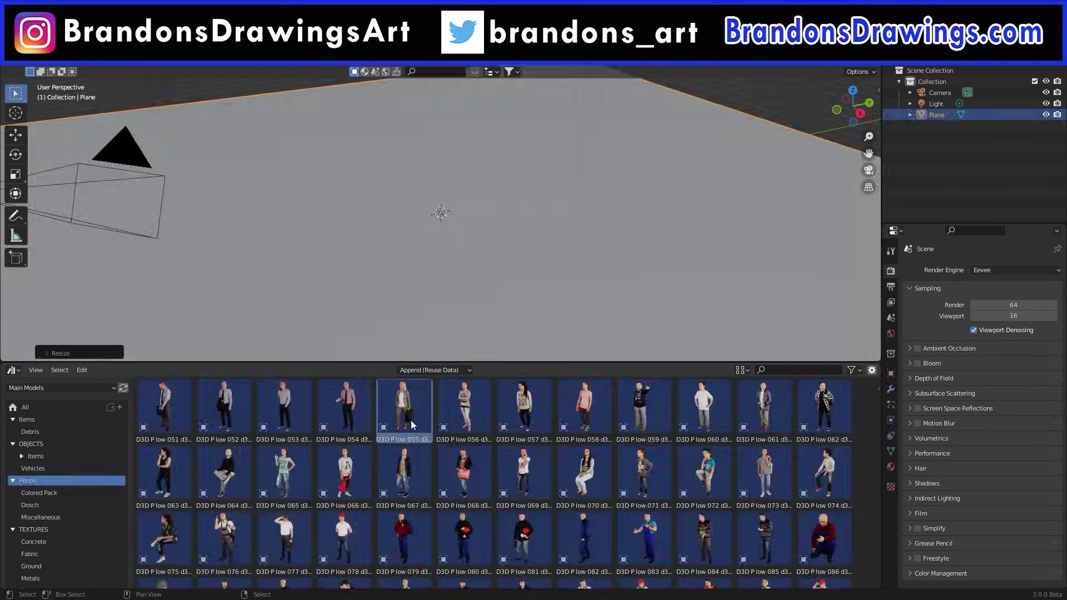
{"action": "left_click_drag", "start_coordinate": [411, 420], "coordinate": [466, 248]}
{"action": "left_click_drag", "start_coordinate": [464, 408], "coordinate": [337, 230]}
Apply the Bricks02_3K material to the left wall, Cobblestone04_3K to the back wall and Cobblestone07_3K to the floor.
{"action": "left_click_drag", "start_coordinate": [164, 408], "coordinate": [194, 170]}
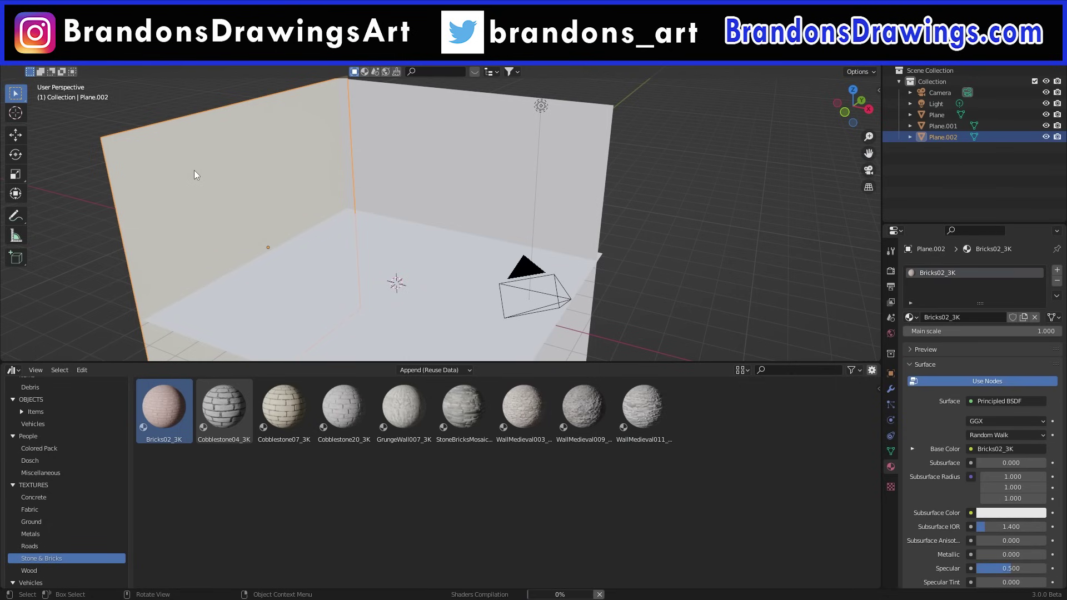
{"action": "left_click_drag", "start_coordinate": [224, 408], "coordinate": [478, 177]}
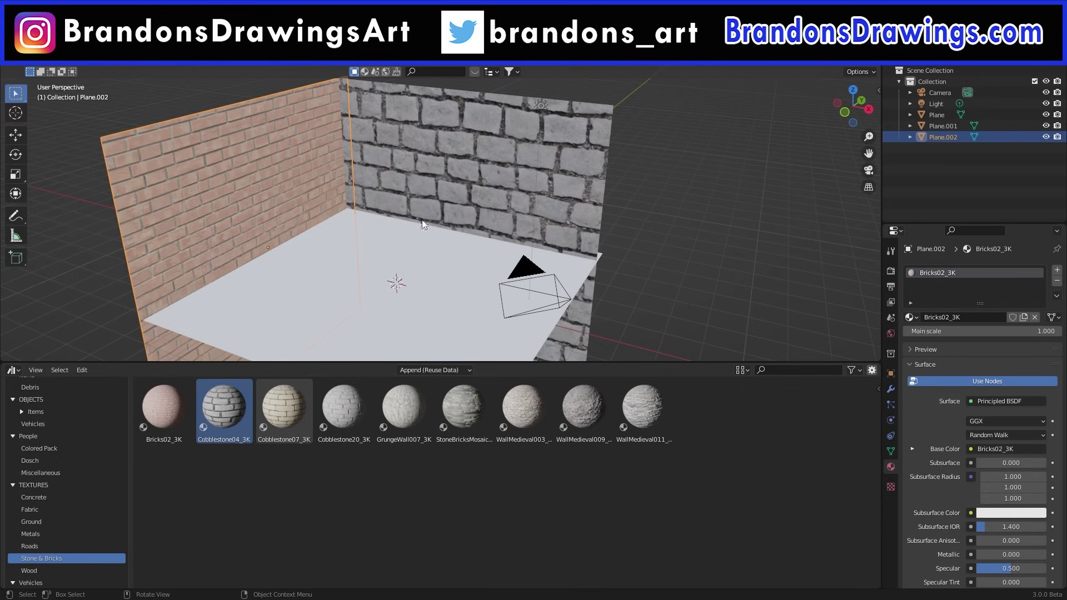
{"action": "left_click", "coordinate": [281, 421]}
{"action": "left_click_drag", "start_coordinate": [280, 421], "coordinate": [382, 313]}
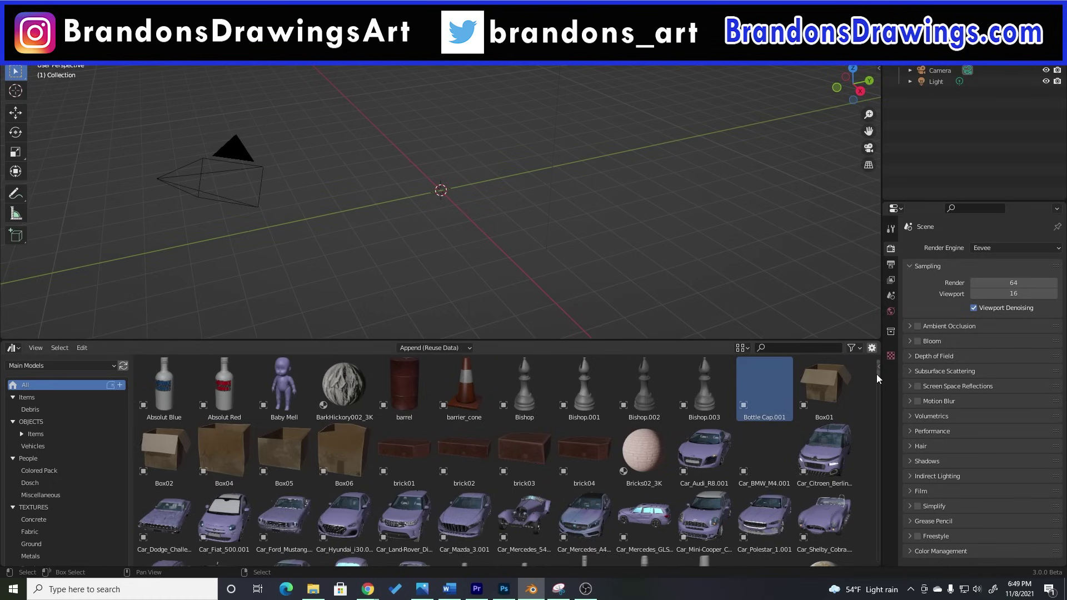
Read the Blender 3.0 Asset Browser release notes on creating and using assets, and look through the library's catalogs.
{"action": "left_click_drag", "start_coordinate": [878, 374], "coordinate": [878, 450]}
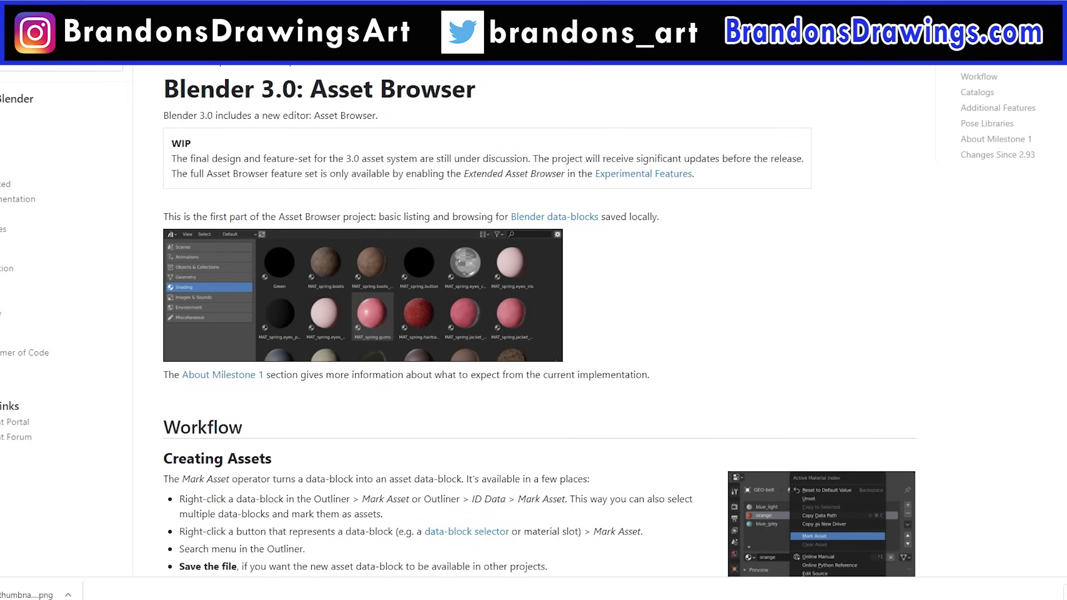
{"action": "scroll", "coordinate": [534, 323], "scroll_direction": "down", "scroll_amount": 12}
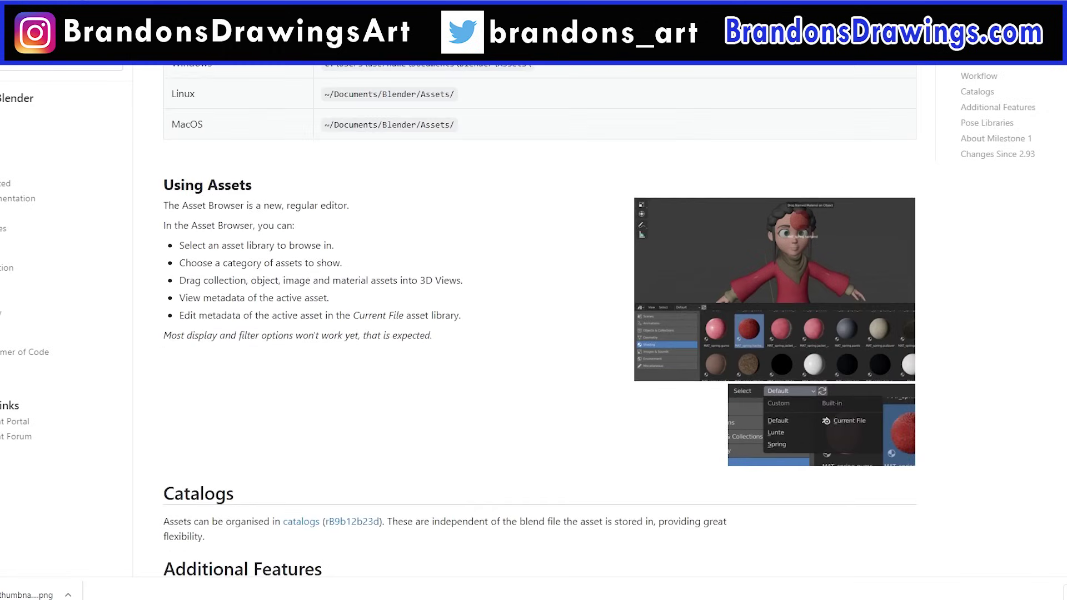
{"action": "scroll", "coordinate": [534, 323], "scroll_direction": "down", "scroll_amount": 7}
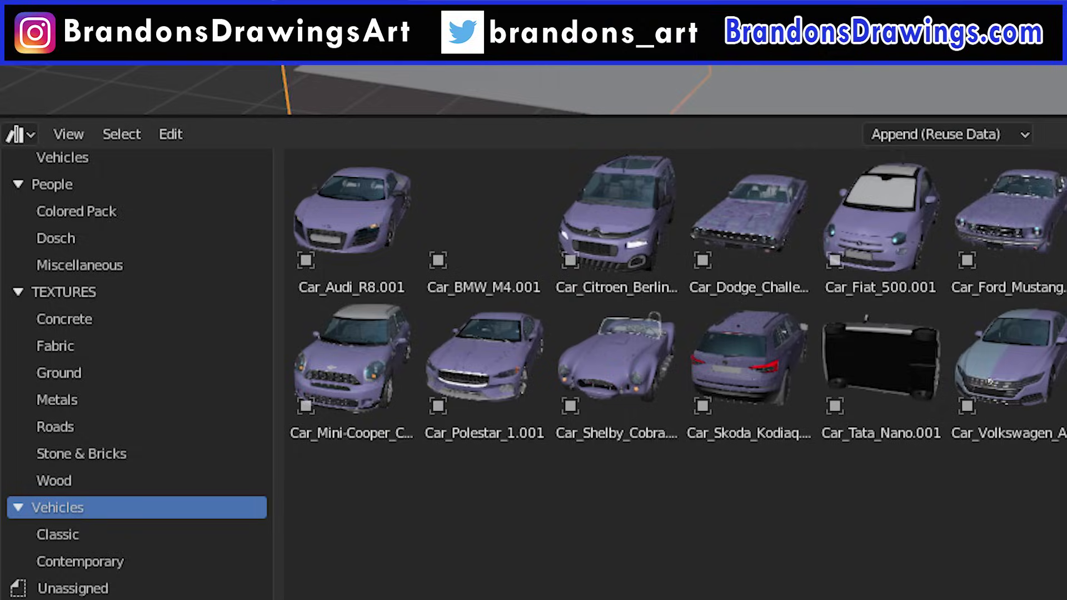
{"action": "left_click", "coordinate": [47, 288]}
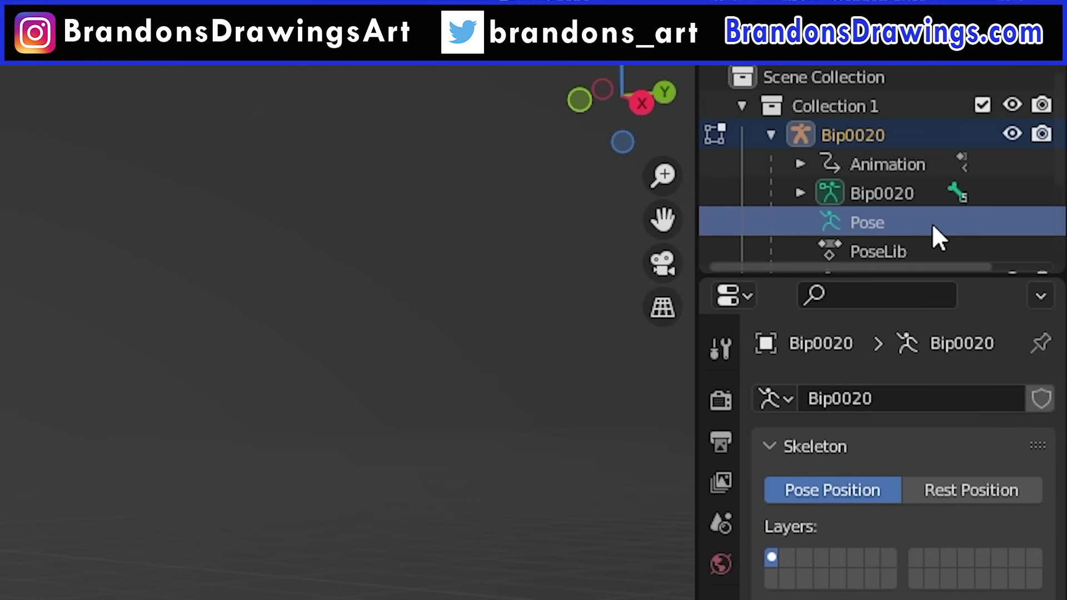
Mark the Bip0020 armature's Pose entry as an asset.
{"action": "right_click", "coordinate": [931, 222]}
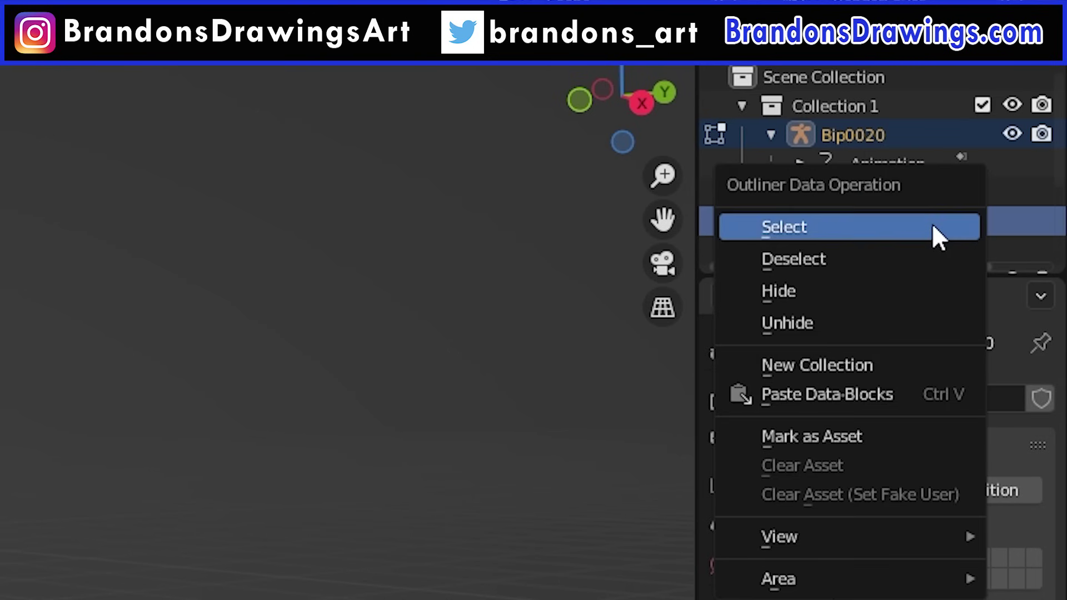
{"action": "left_click", "coordinate": [838, 435]}
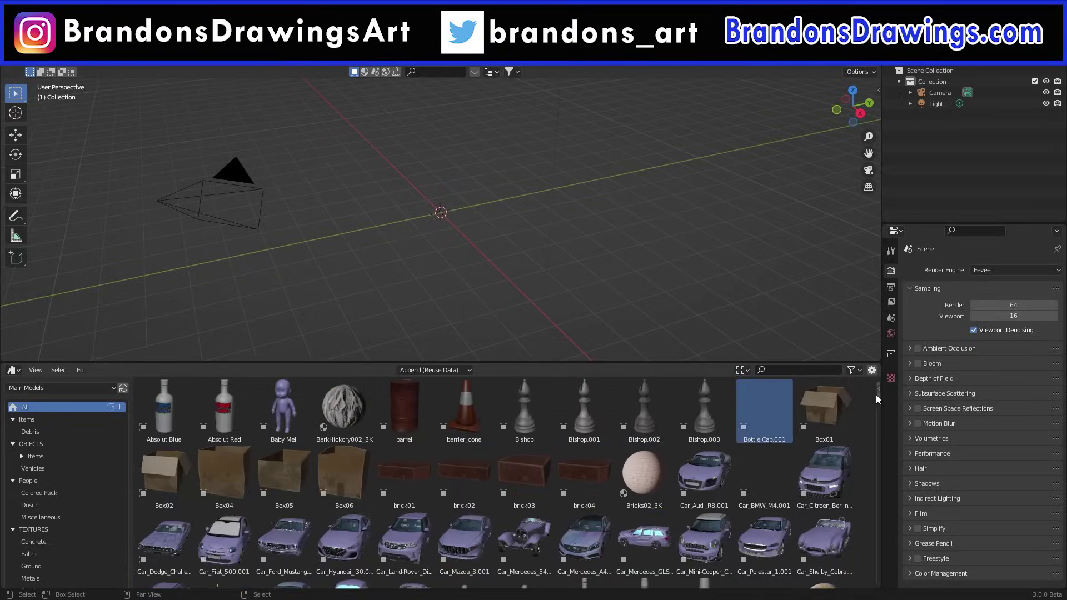
Switch to the web browser, go to blender.org and open the Builds page of its download section.
{"action": "left_click", "coordinate": [878, 393]}
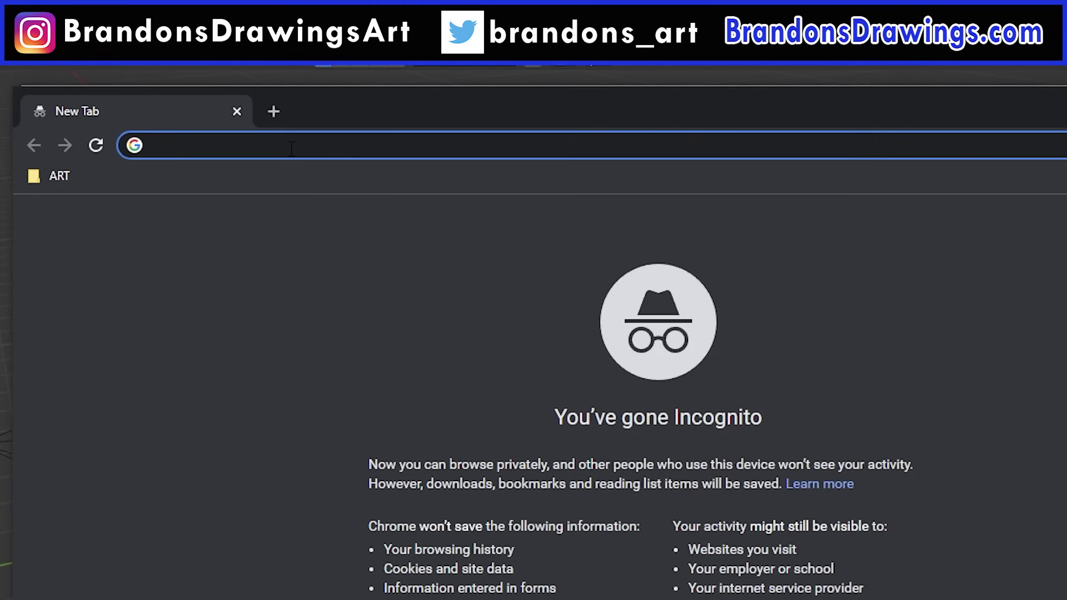
{"action": "type", "text": "blender.org/"}
{"action": "key", "text": "Return"}
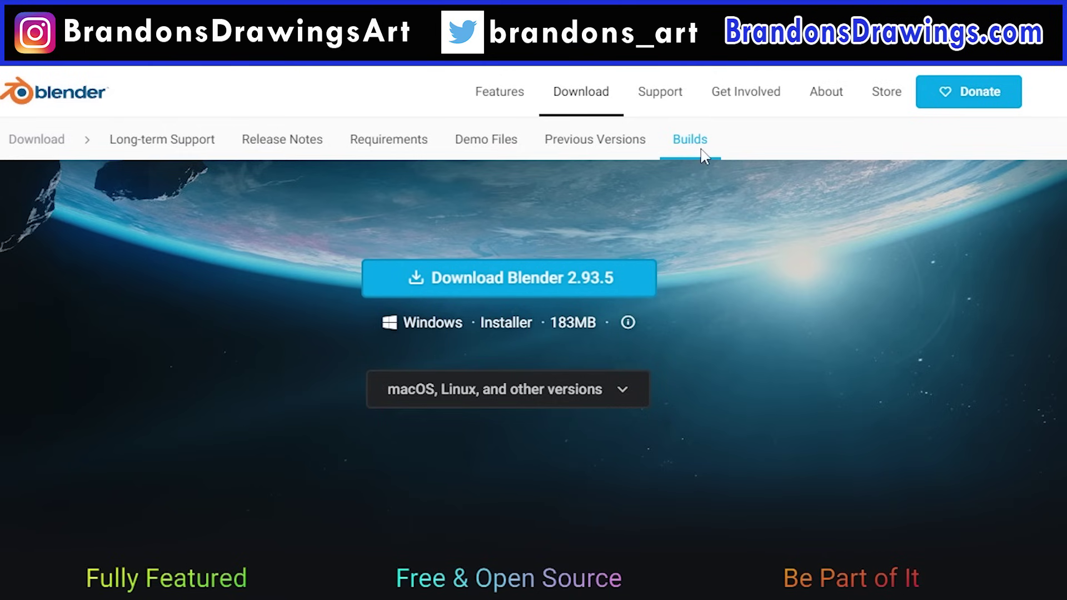
{"action": "left_click", "coordinate": [701, 150]}
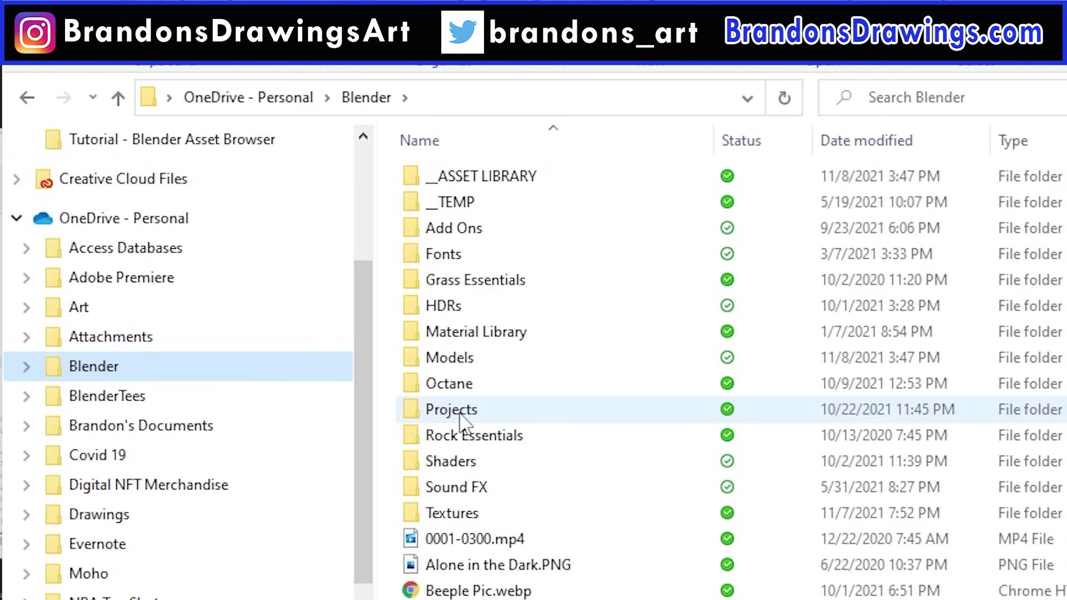
Look through the stored model and texture folders, including Models, __PEOPLE, Dosch-1.4 and __GROUND.
{"action": "double_click", "coordinate": [465, 358]}
{"action": "double_click", "coordinate": [474, 311]}
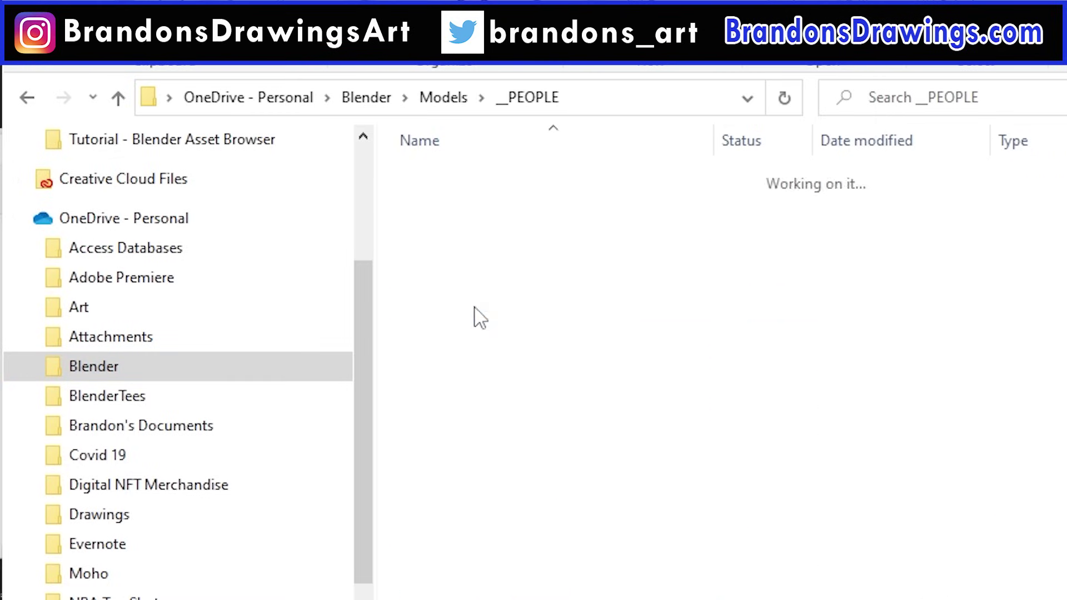
{"action": "double_click", "coordinate": [484, 230]}
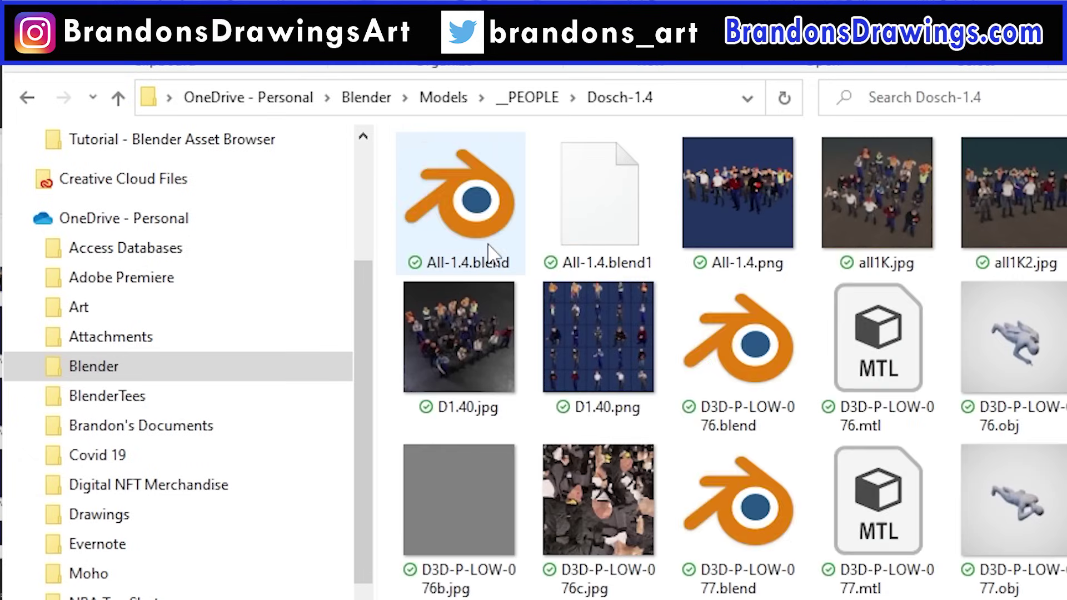
{"action": "double_click", "coordinate": [482, 230]}
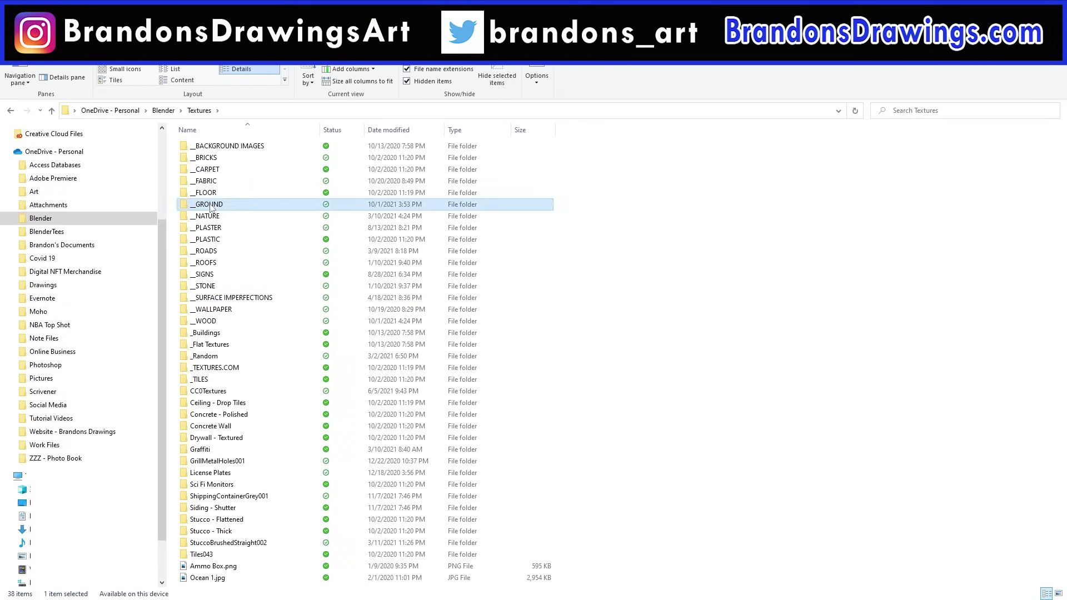
{"action": "double_click", "coordinate": [210, 204]}
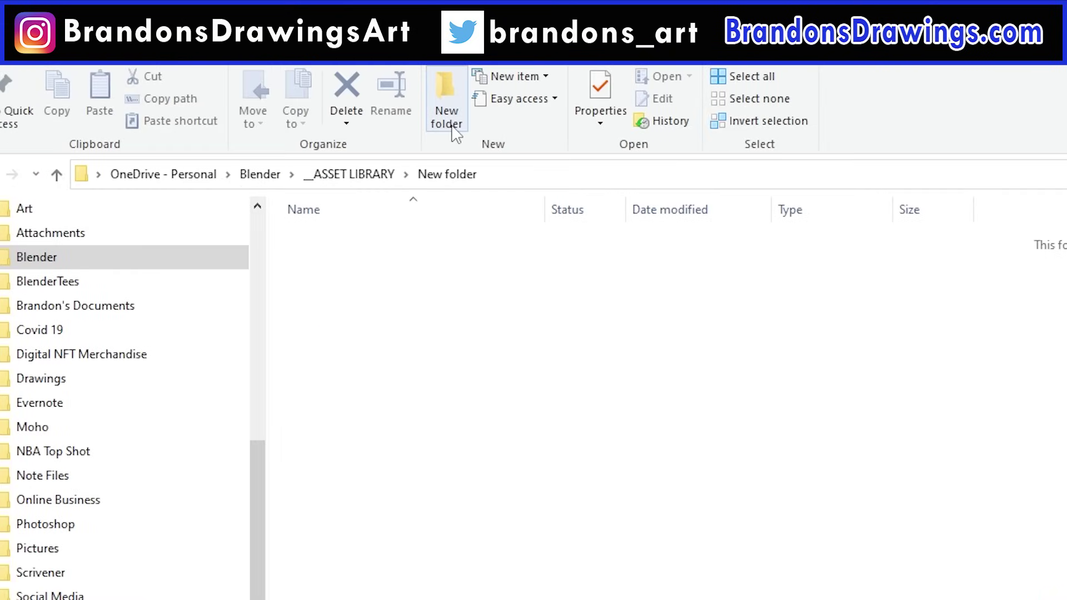
Create a folder named My 3D Assets inside the __ASSET LIBRARY\New folder directory.
{"action": "left_click", "coordinate": [449, 118]}
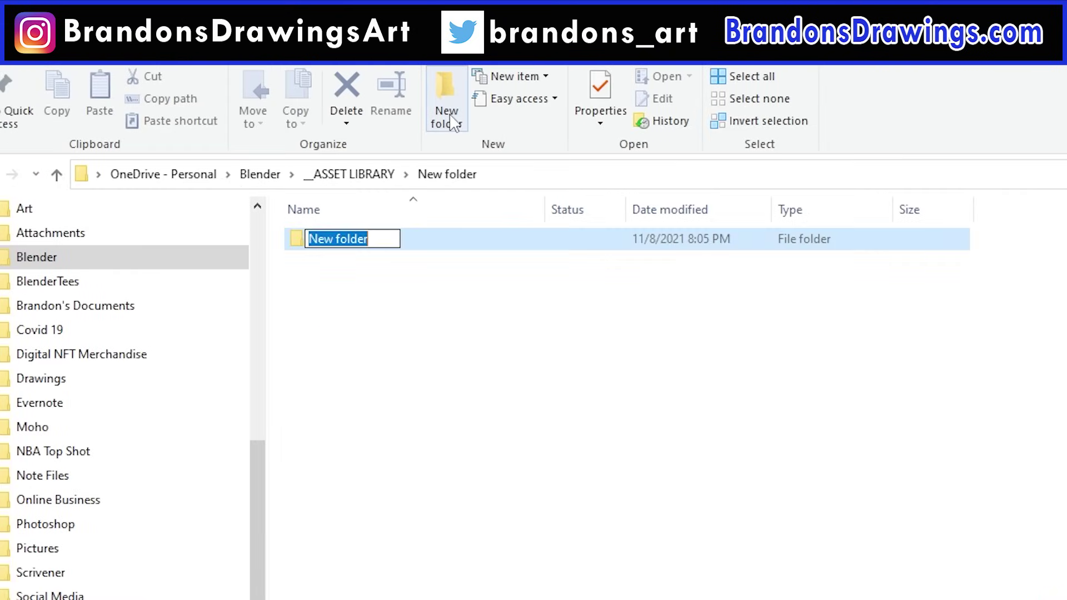
{"action": "type", "text": "My As"}
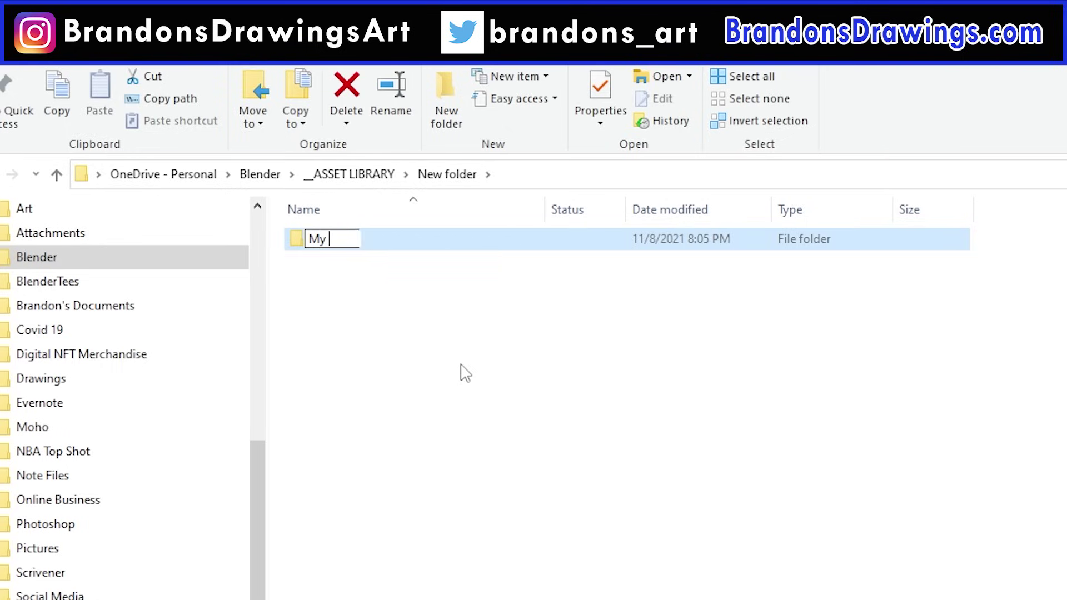
{"action": "key", "text": "BackSpace"}
{"action": "key", "text": "BackSpace"}
{"action": "key", "text": "BackSpace"}
{"action": "key", "text": "BackSpace"}
{"action": "key", "text": "BackSpace"}
{"action": "type", "text": "My 3D Assets"}
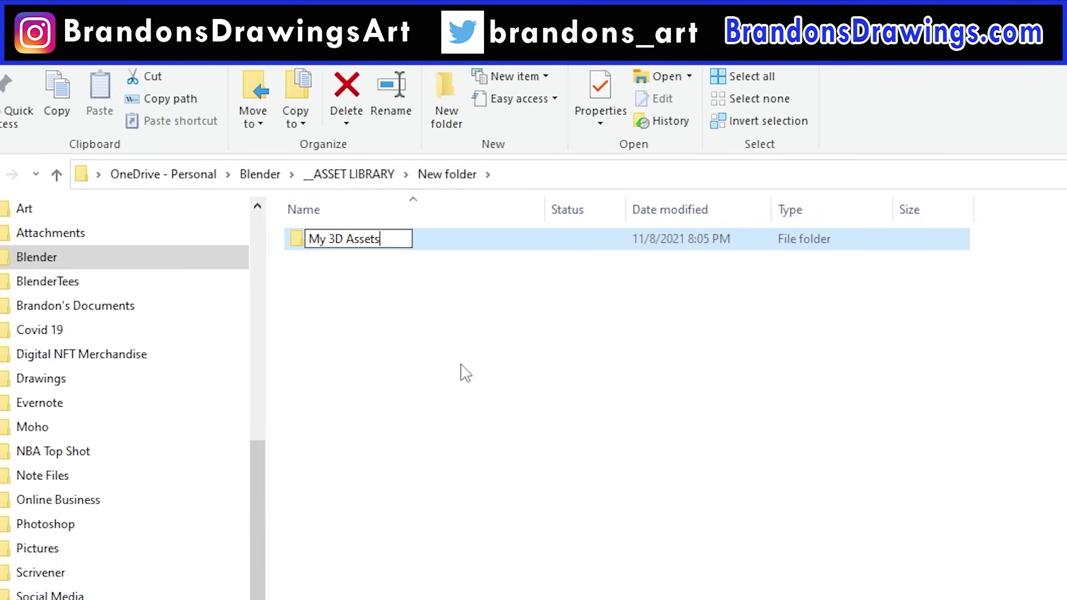
{"action": "key", "text": "Return"}
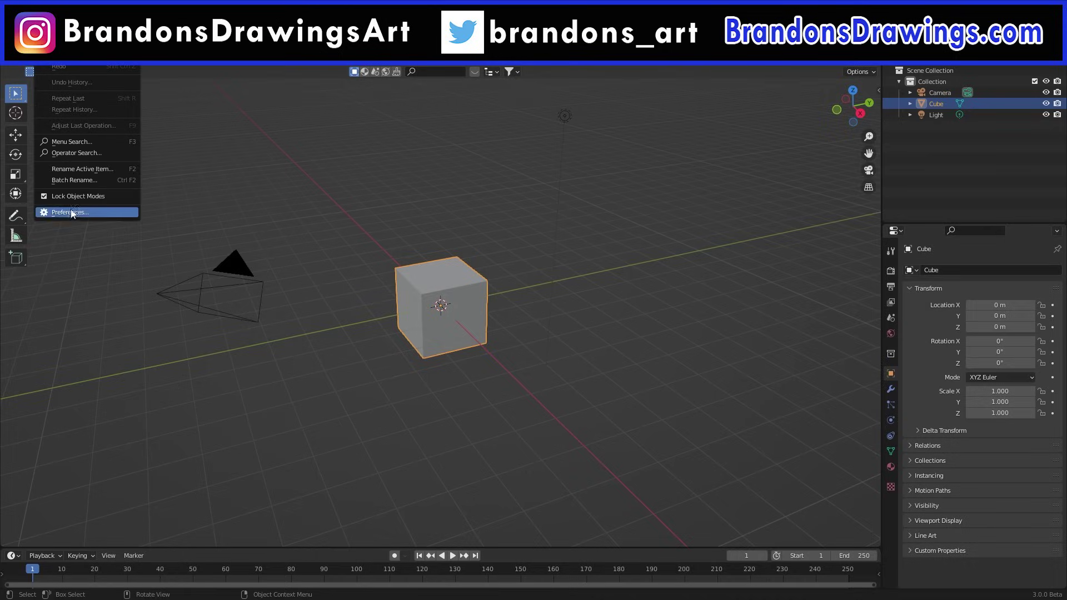
Add the My 3D Assets folder, inside __ASSET LIBRARY\New folder, as an asset library in the File Paths preferences.
{"action": "left_click", "coordinate": [70, 209]}
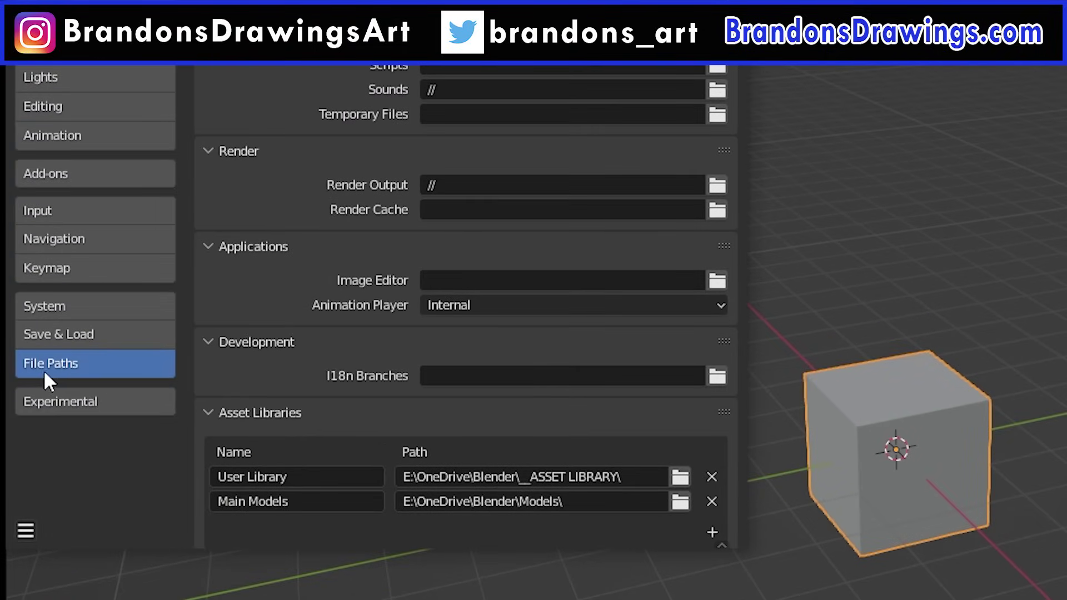
{"action": "scroll", "coordinate": [347, 366], "scroll_direction": "down", "scroll_amount": 3}
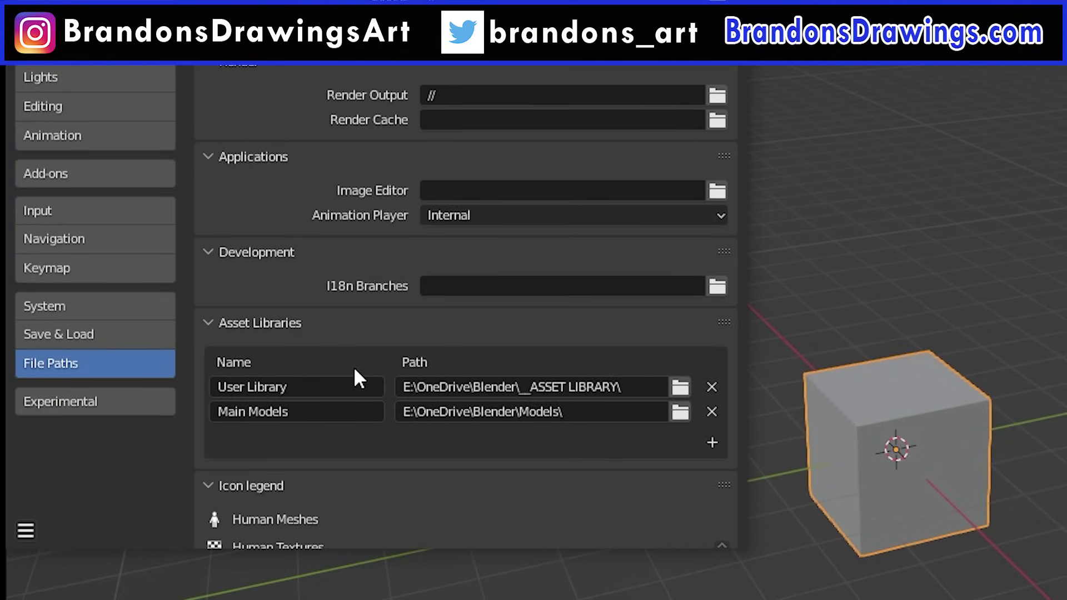
{"action": "scroll", "coordinate": [353, 365], "scroll_direction": "down", "scroll_amount": 2}
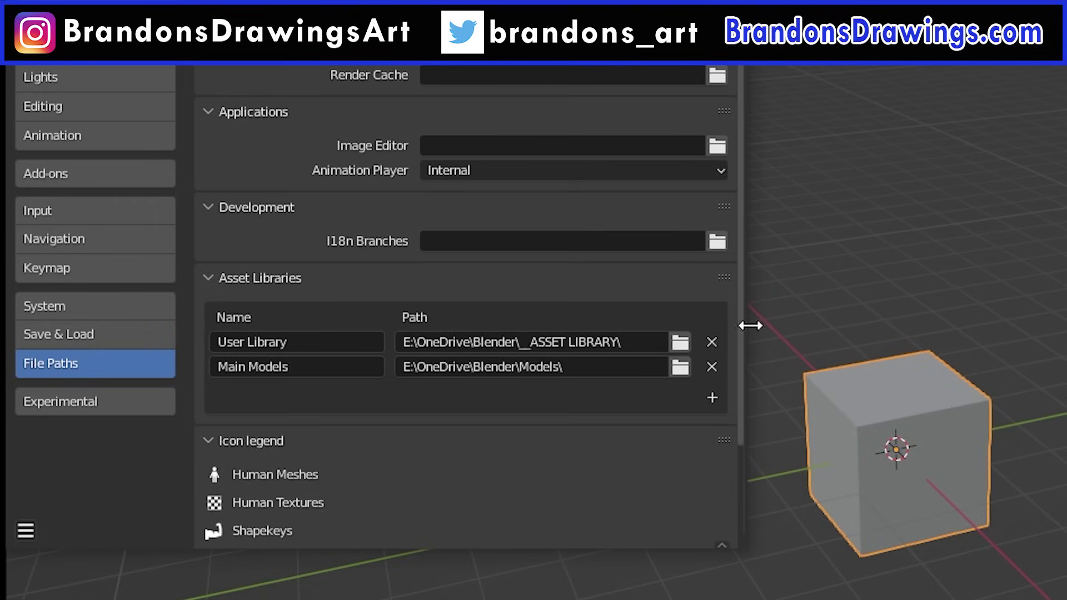
{"action": "left_click", "coordinate": [712, 399]}
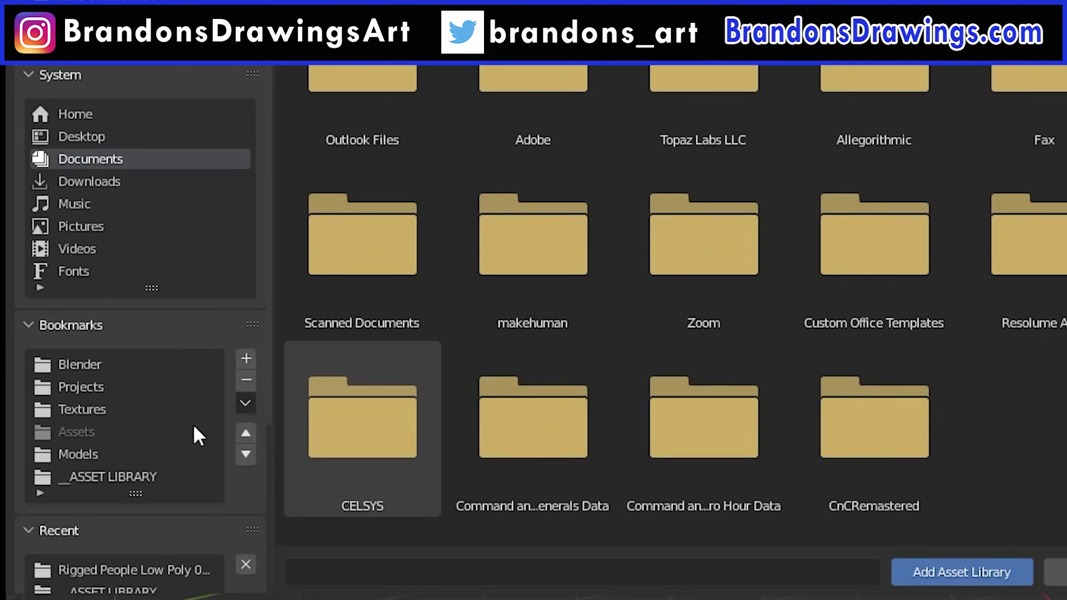
{"action": "left_click", "coordinate": [115, 475]}
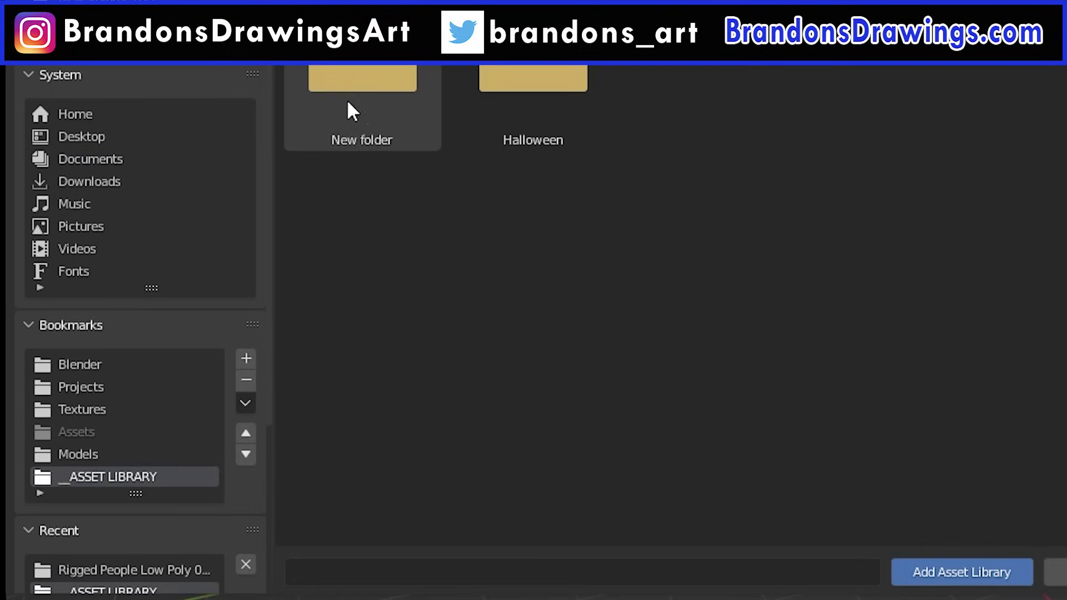
{"action": "double_click", "coordinate": [354, 81]}
{"action": "double_click", "coordinate": [354, 81]}
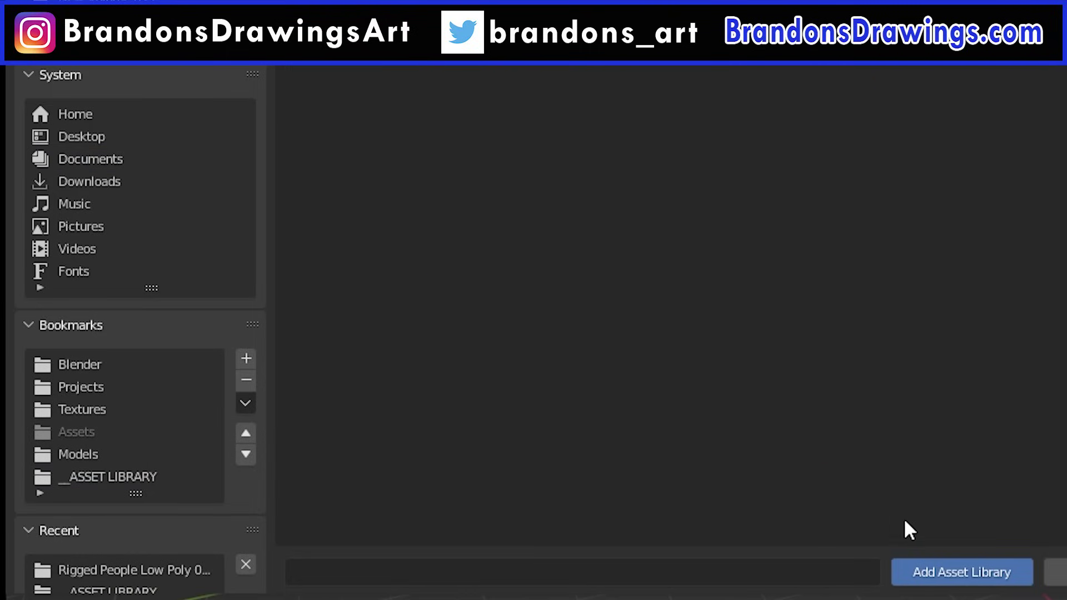
{"action": "left_click", "coordinate": [944, 571]}
Name the new asset library Asset Browser TEST and save the preferences.
{"action": "type", "text": "Ass"}
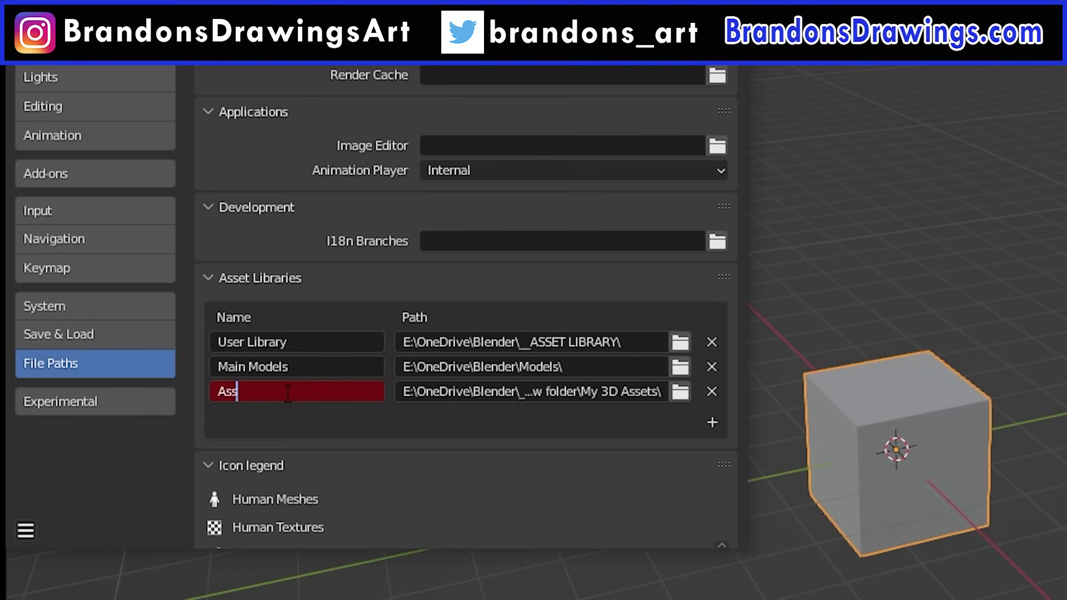
{"action": "type", "text": "et Browser TEST"}
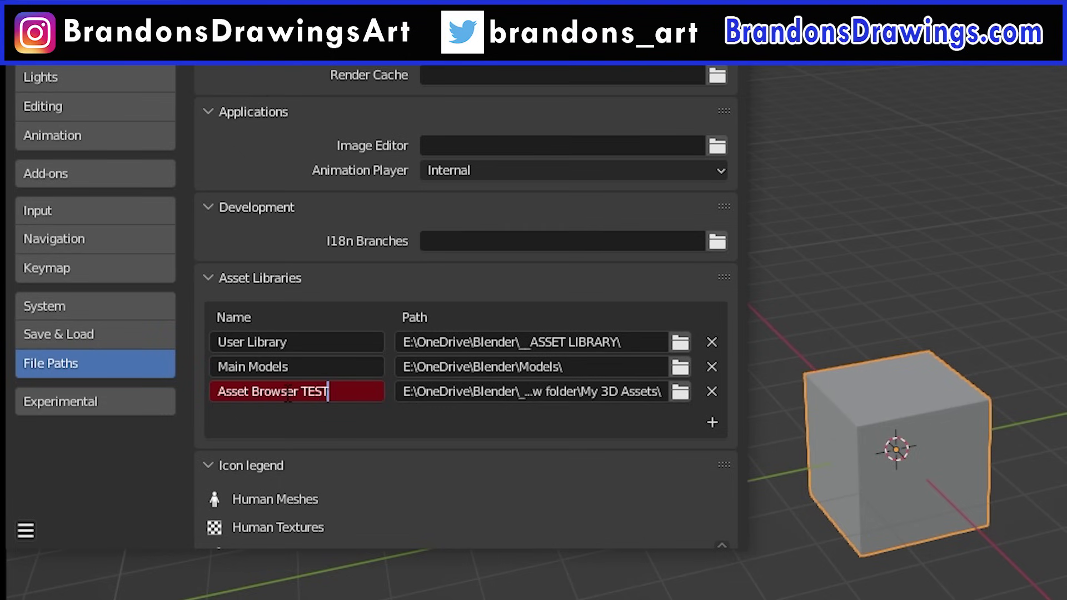
{"action": "key", "text": "Return"}
{"action": "left_click", "coordinate": [26, 531]}
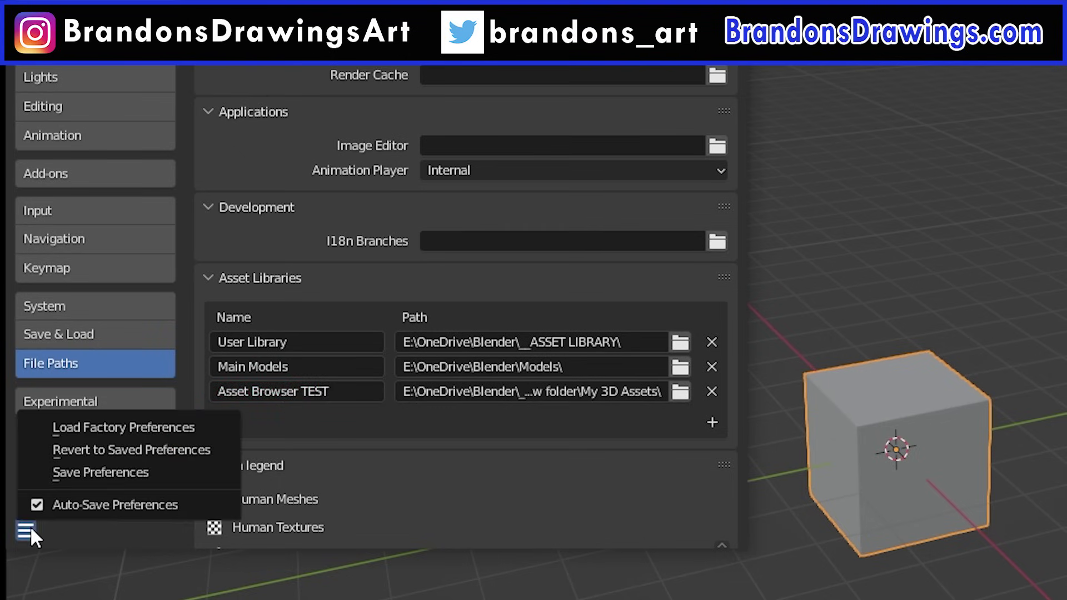
{"action": "left_click", "coordinate": [76, 471]}
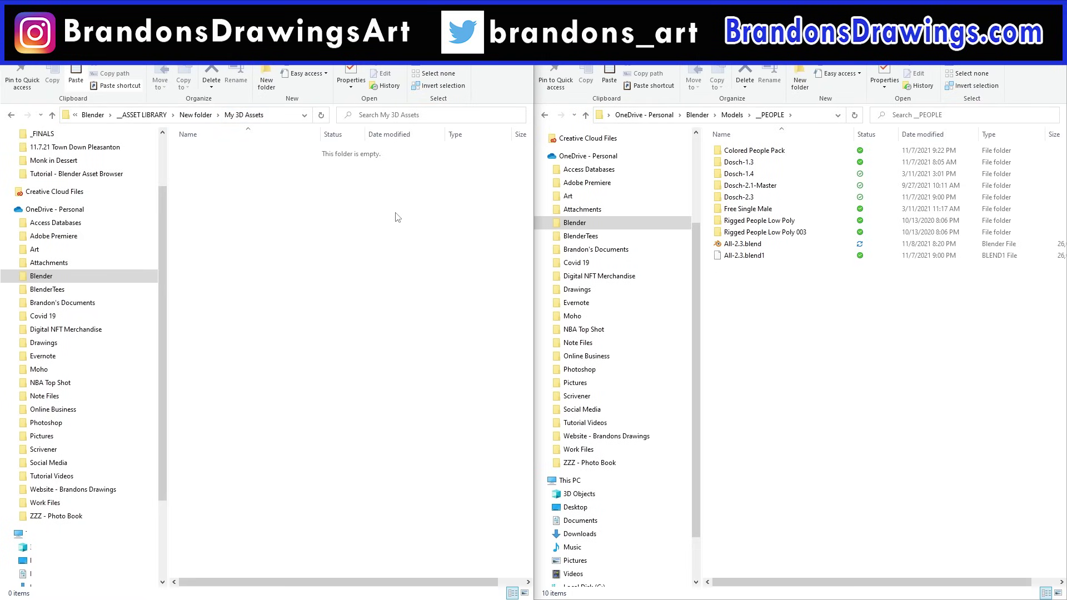
Move All-2.3.blend from the __PEOPLE folder into My 3D Assets and open it in Blender.
{"action": "left_click_drag", "start_coordinate": [742, 244], "coordinate": [336, 250]}
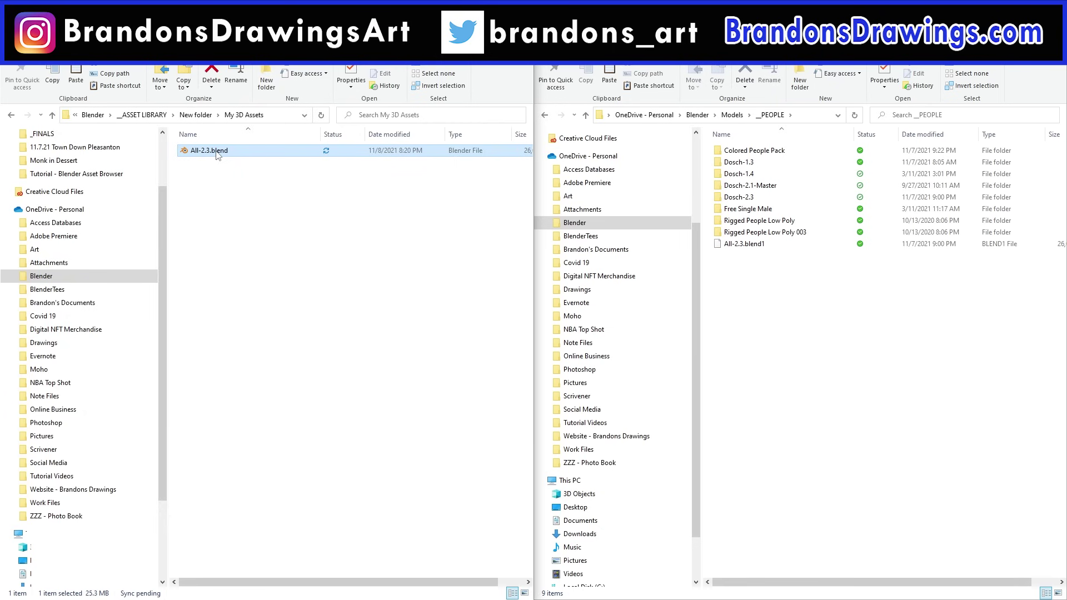
{"action": "double_click", "coordinate": [209, 150]}
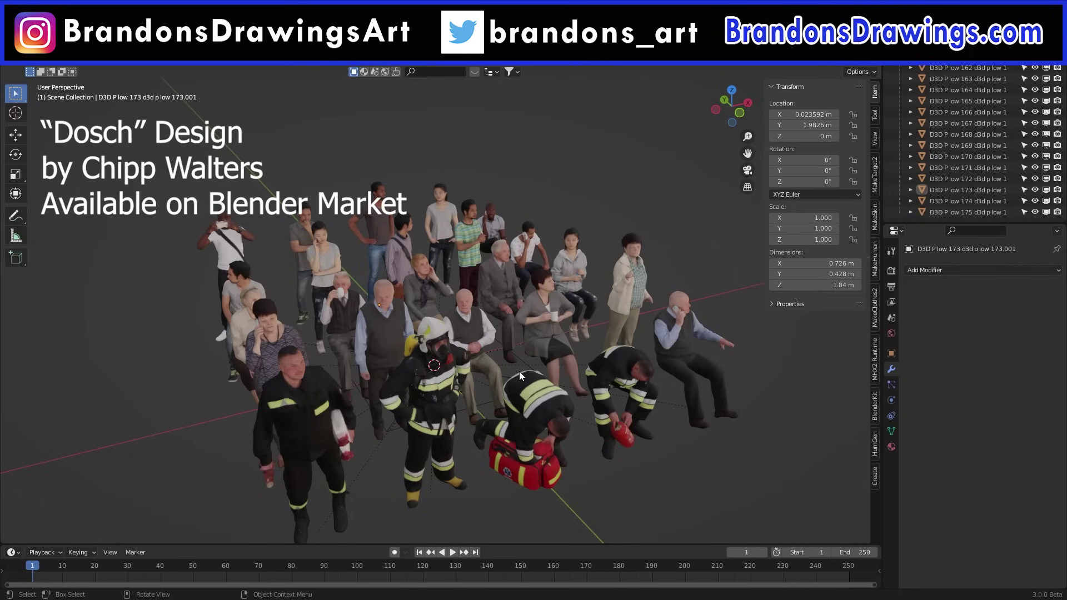
Select the firefighter without a helmet, the standing man in a vest and the woman on the phone, and mark them as assets.
{"action": "middle_click_drag", "start_coordinate": [519, 372], "coordinate": [558, 378]}
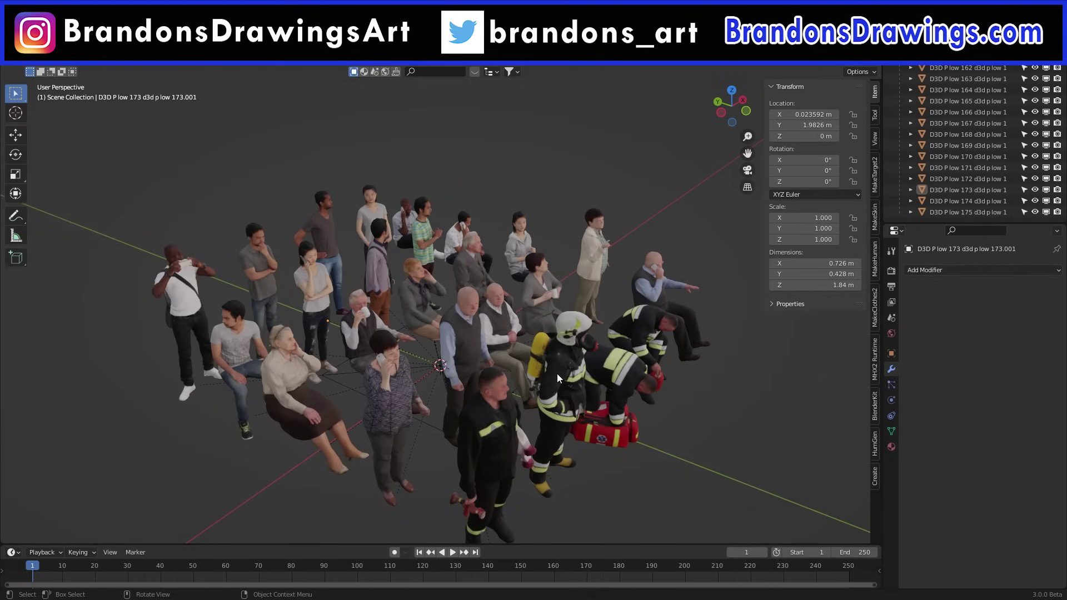
{"action": "left_click", "coordinate": [493, 405]}
{"action": "left_click", "coordinate": [464, 355], "text": "shift"}
{"action": "left_click", "coordinate": [399, 381], "text": "shift"}
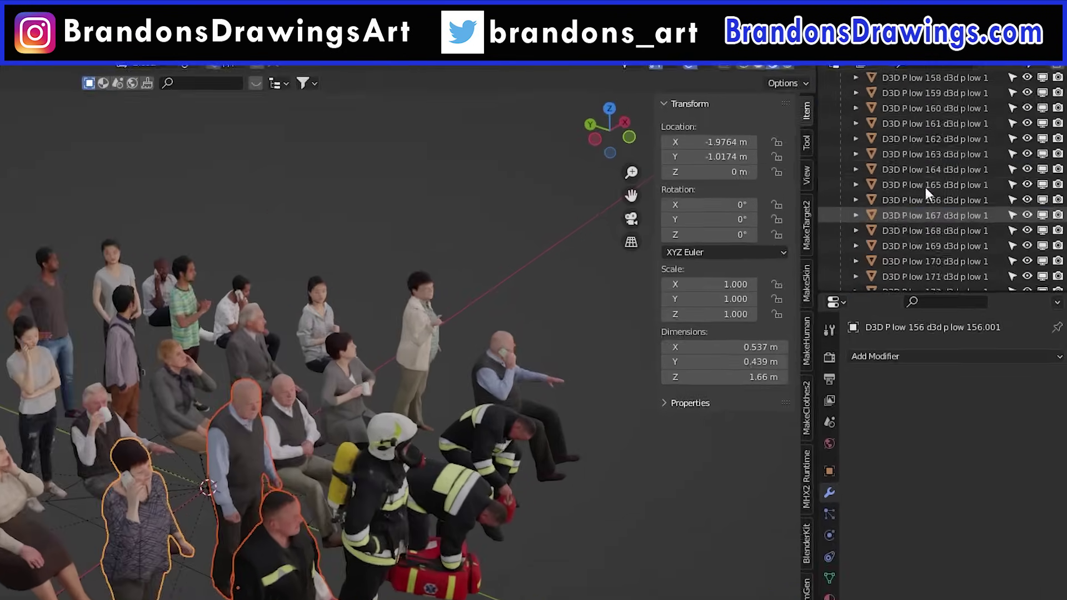
{"action": "scroll", "coordinate": [925, 188], "scroll_direction": "up", "scroll_amount": 3}
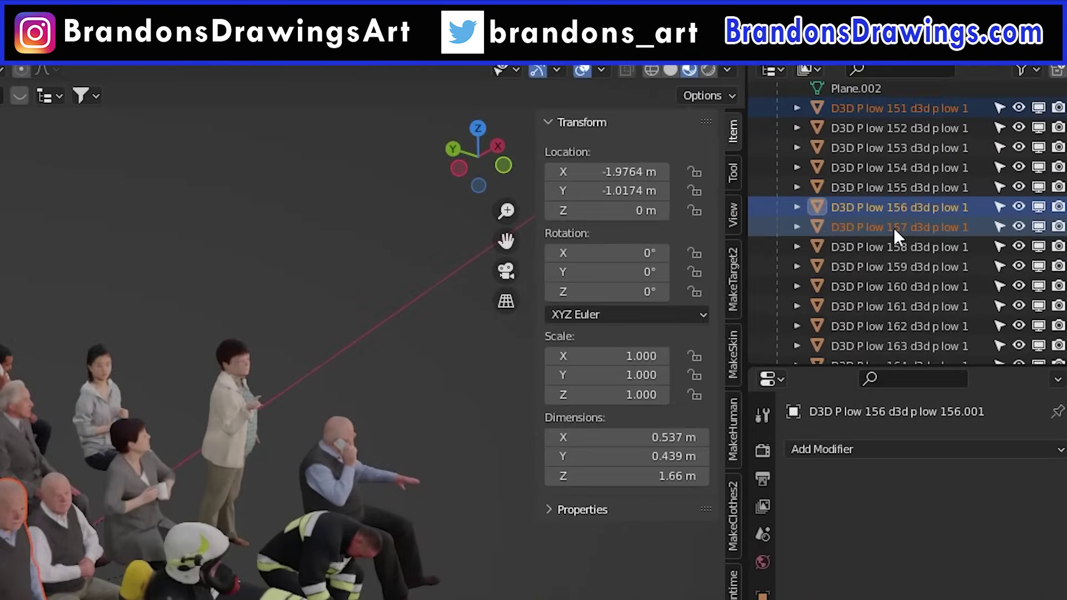
{"action": "right_click", "coordinate": [839, 206]}
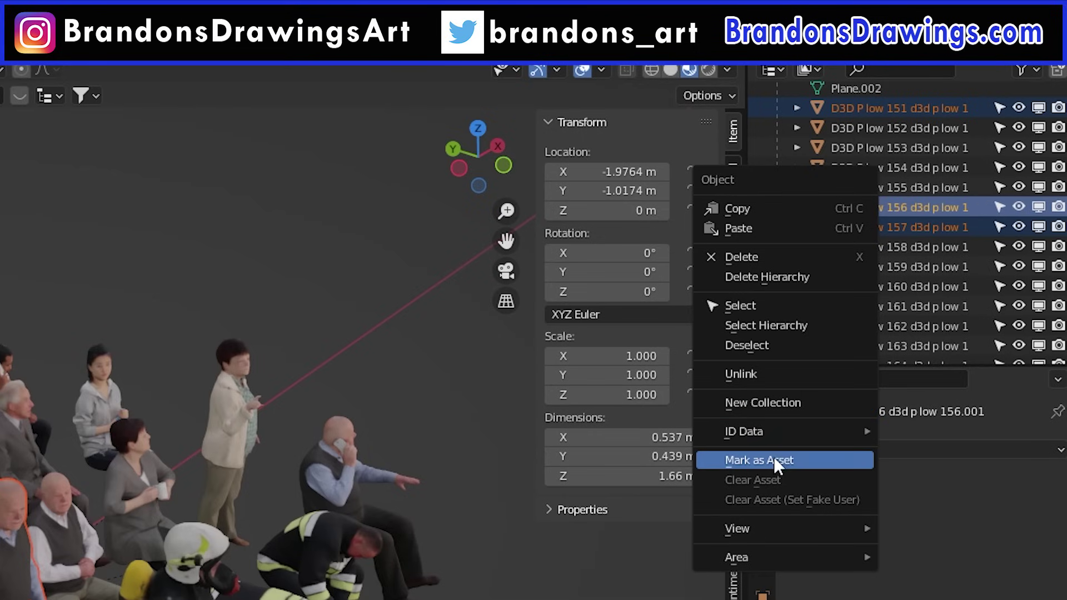
{"action": "left_click", "coordinate": [808, 459]}
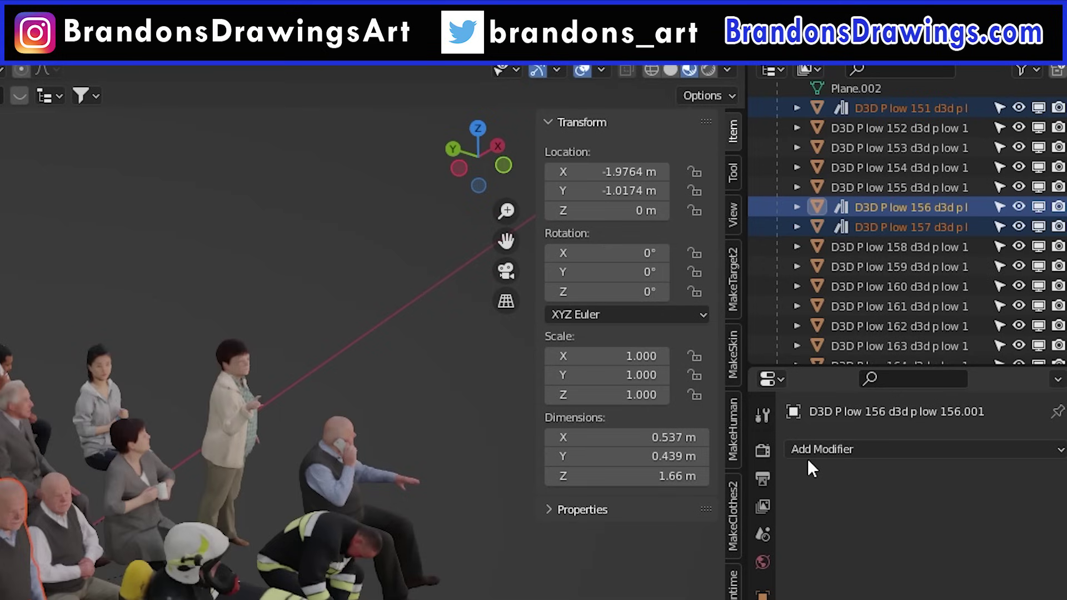
{"action": "right_click", "coordinate": [910, 342]}
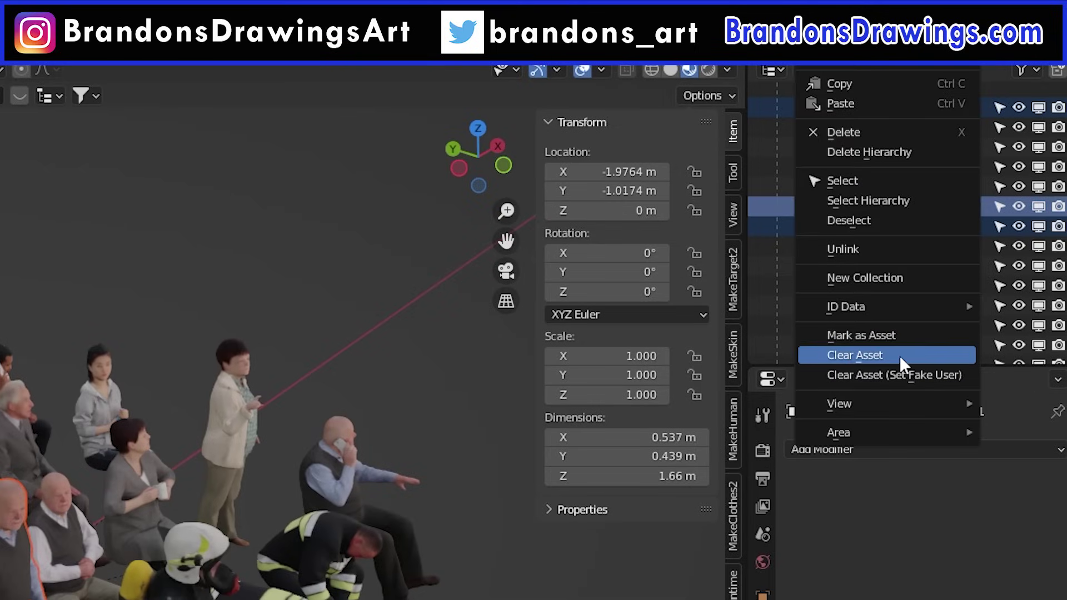
{"action": "left_click", "coordinate": [899, 356]}
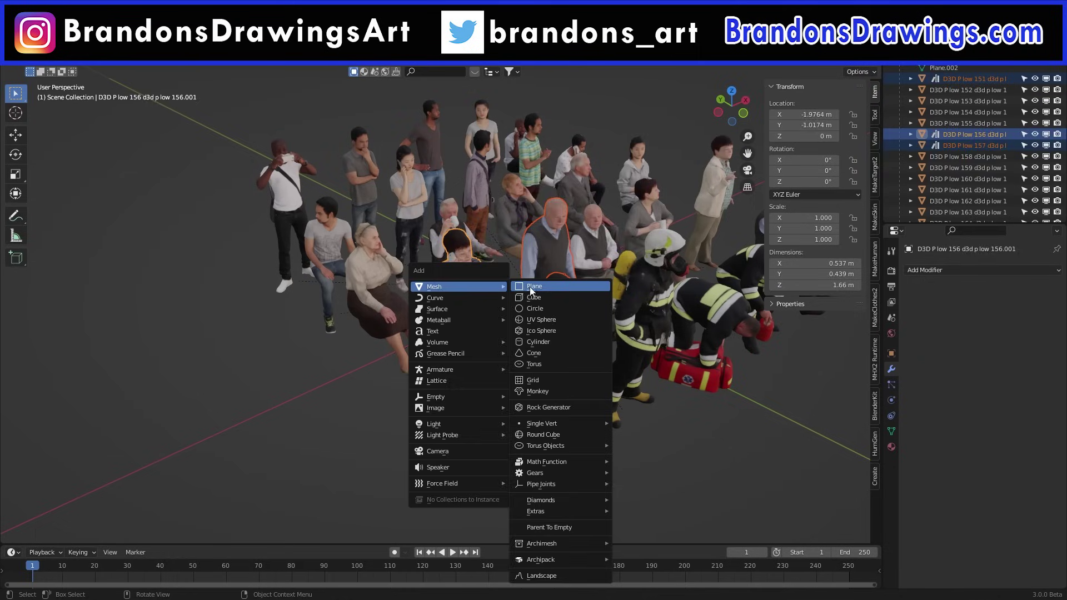
Add a cube and move it clear of the people to about X -3.64 m, Y 1.52 m.
{"action": "left_click", "coordinate": [548, 303]}
{"action": "key", "text": "g"}
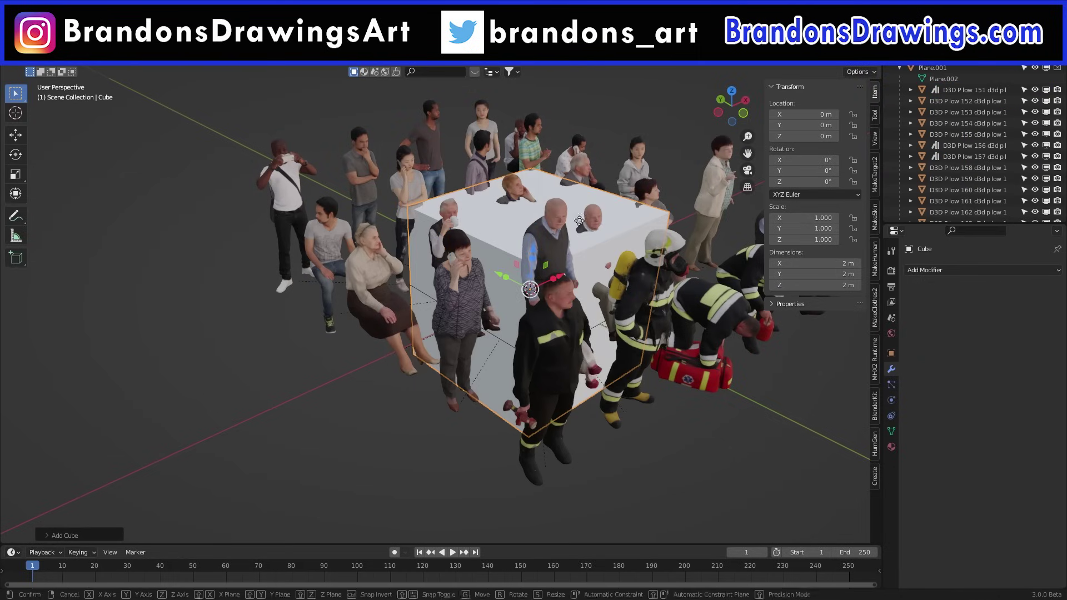
{"action": "left_click", "coordinate": [196, 286]}
{"action": "key", "text": "KP_Decimal"}
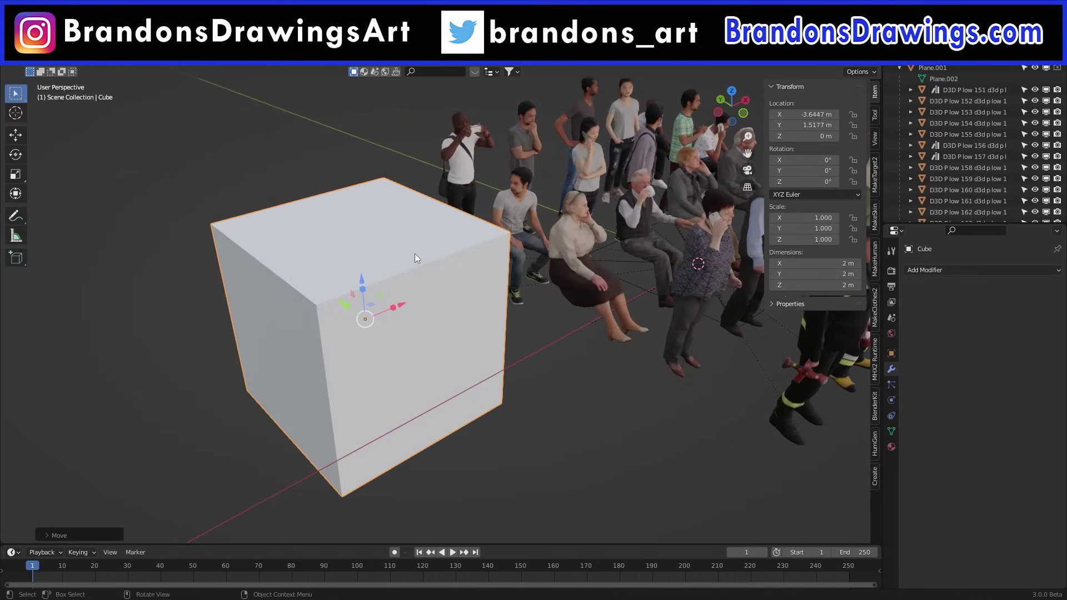
Give the cube a new material with a red base color.
{"action": "left_click", "coordinate": [891, 446]}
{"action": "left_click", "coordinate": [928, 318]}
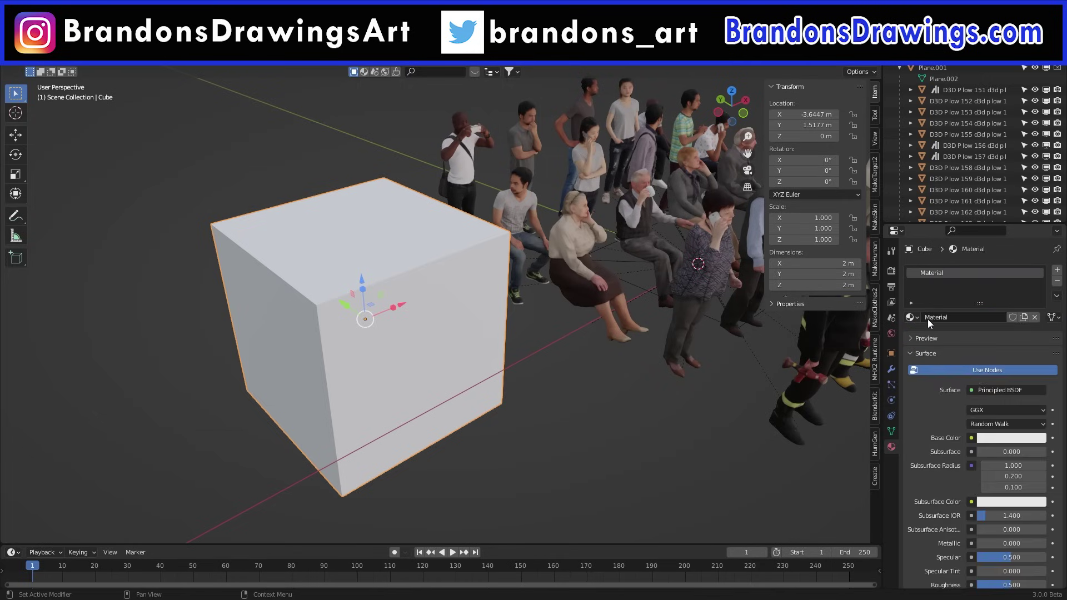
{"action": "left_click", "coordinate": [989, 438]}
{"action": "left_click_drag", "start_coordinate": [989, 319], "coordinate": [992, 361]}
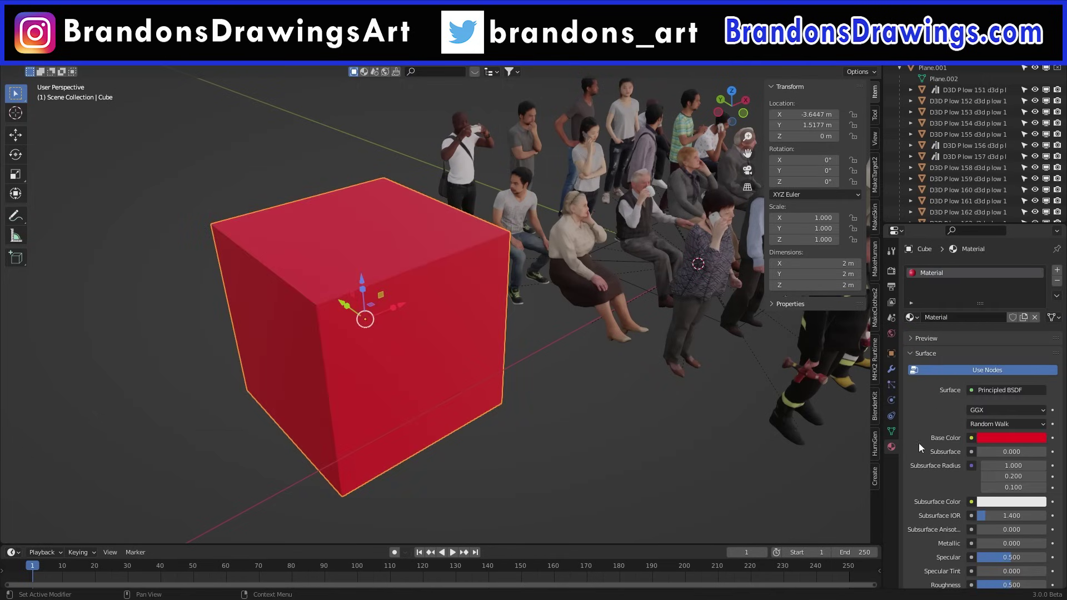
Rename the cube's material Red Material and mark it as an asset.
{"action": "middle_click_drag", "start_coordinate": [789, 389], "coordinate": [731, 430]}
{"action": "double_click", "coordinate": [945, 273]}
{"action": "type", "text": "Red Material"}
{"action": "key", "text": "Return"}
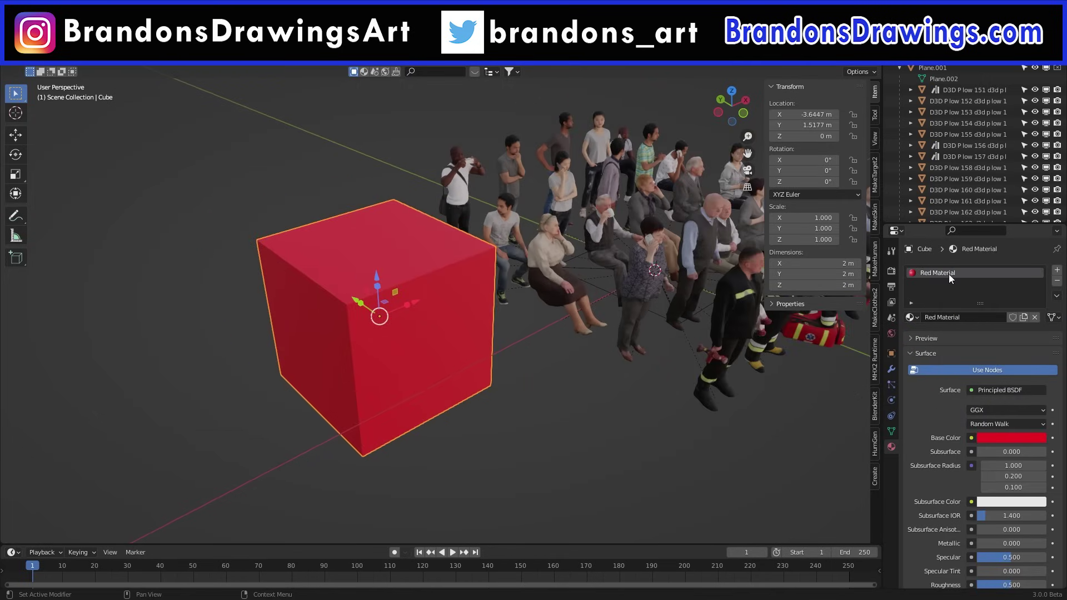
{"action": "right_click", "coordinate": [950, 278]}
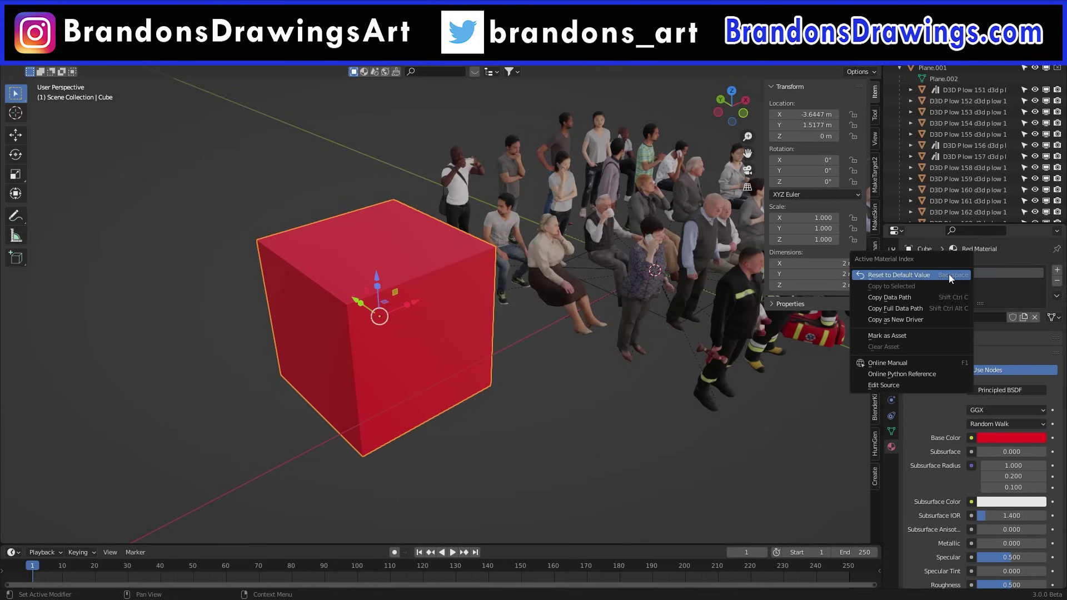
{"action": "left_click", "coordinate": [918, 331]}
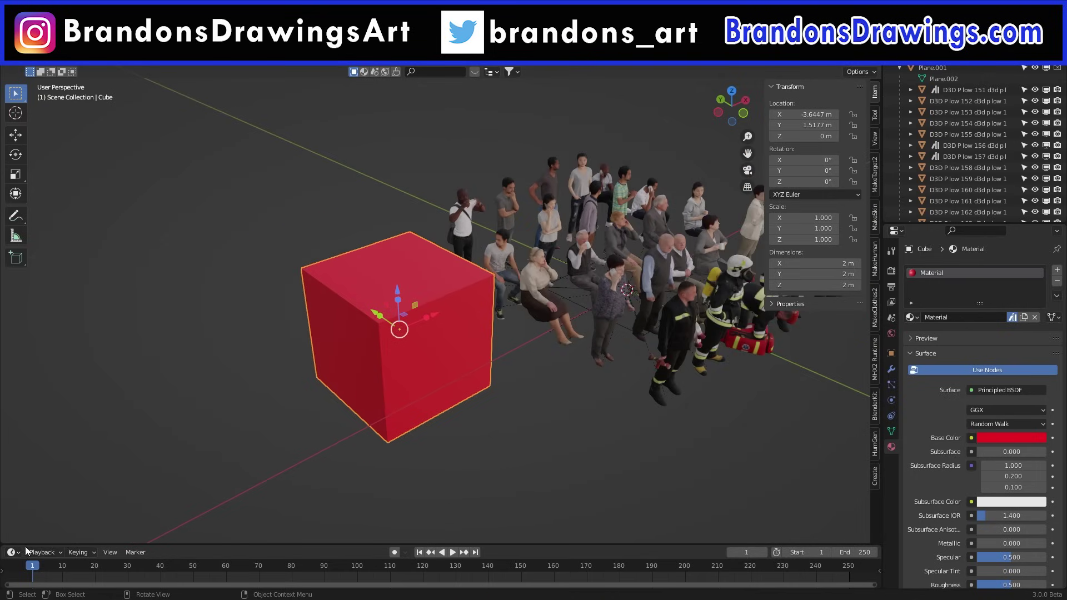
Enlarge the timeline area to about half the window height and change it to the Asset Browser.
{"action": "left_click_drag", "start_coordinate": [28, 545], "coordinate": [51, 350]}
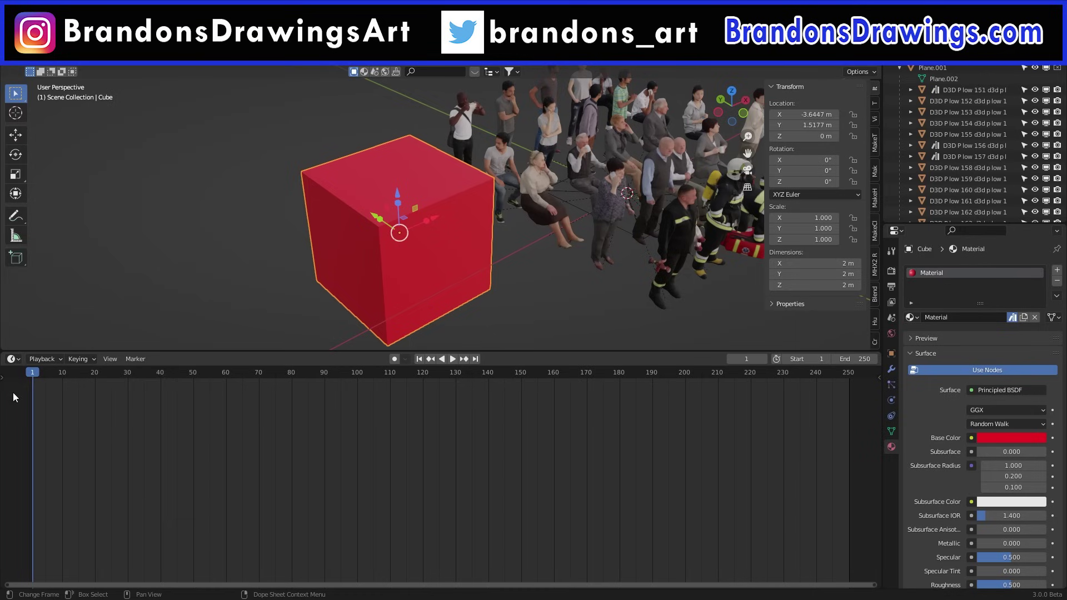
{"action": "left_click", "coordinate": [18, 360]}
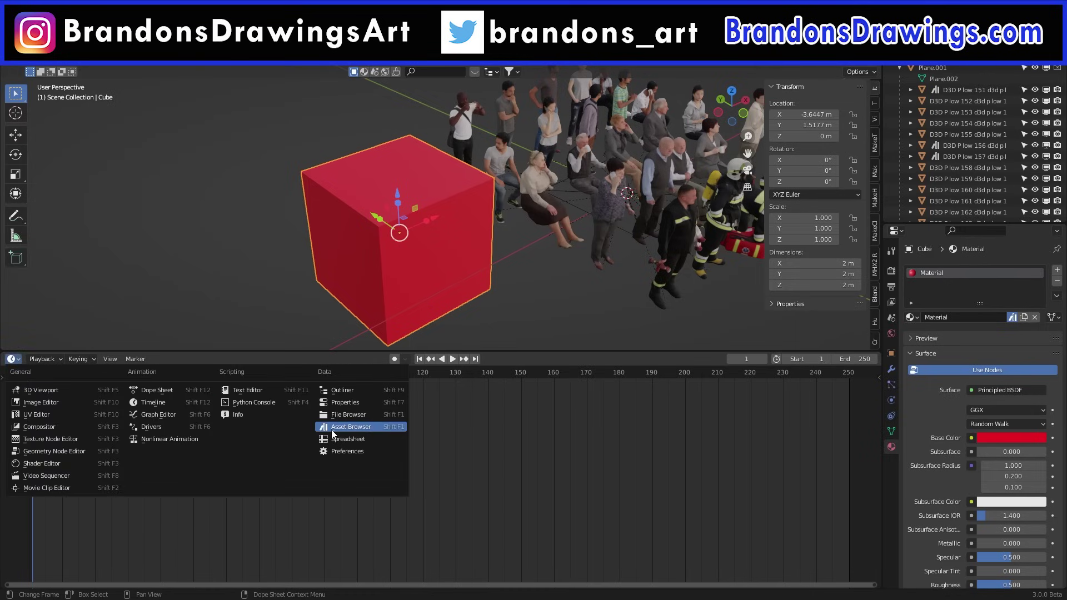
{"action": "left_click", "coordinate": [369, 428]}
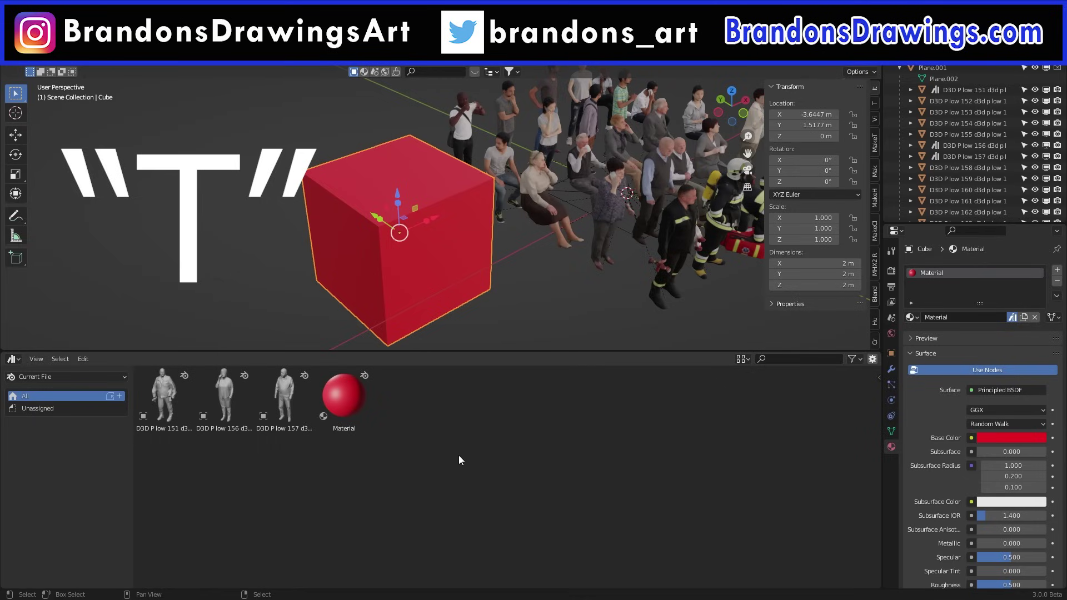
View the name, catalog, preview and tag details of the D3D P low 157 asset, and hide them again.
{"action": "key", "text": "n"}
{"action": "scroll", "coordinate": [821, 439], "scroll_direction": "up", "scroll_amount": 2}
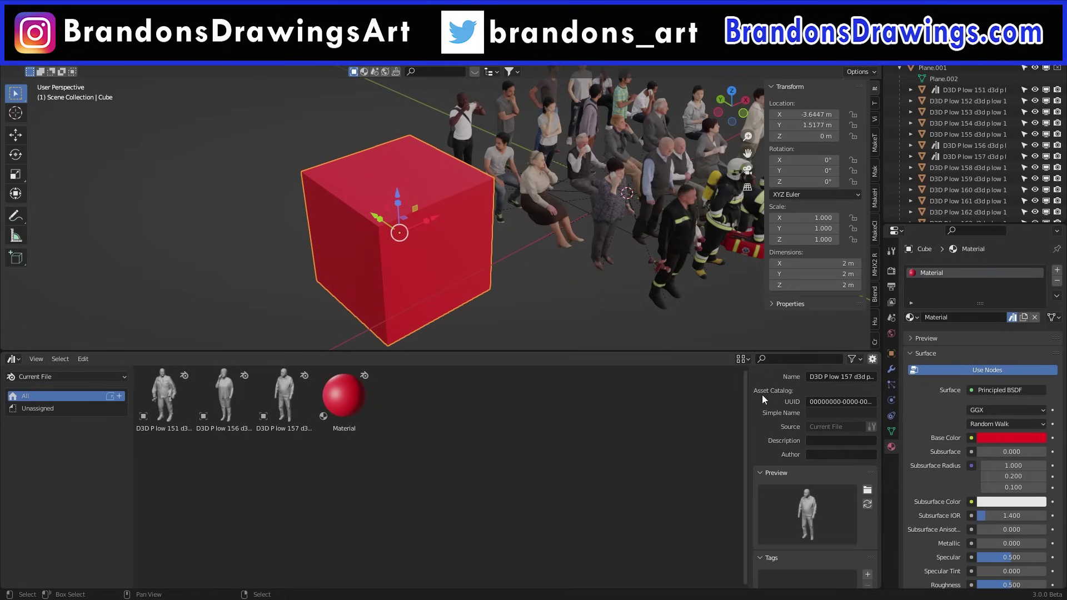
{"action": "key", "text": "n"}
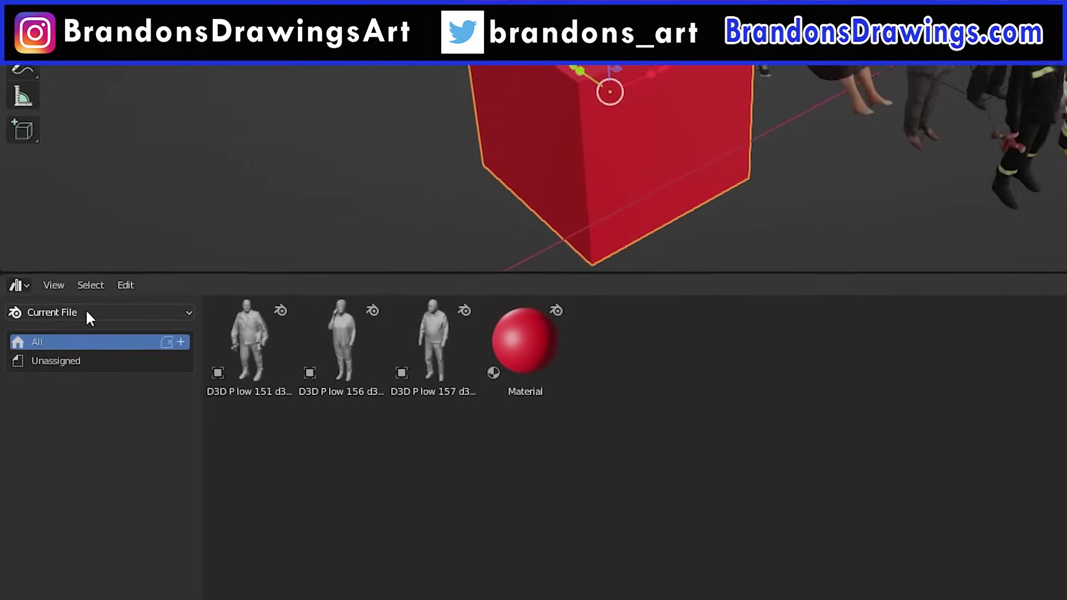
Look inside the Items catalog of the example library and compare the current file's All and Unassigned assets.
{"action": "left_click", "coordinate": [68, 378]}
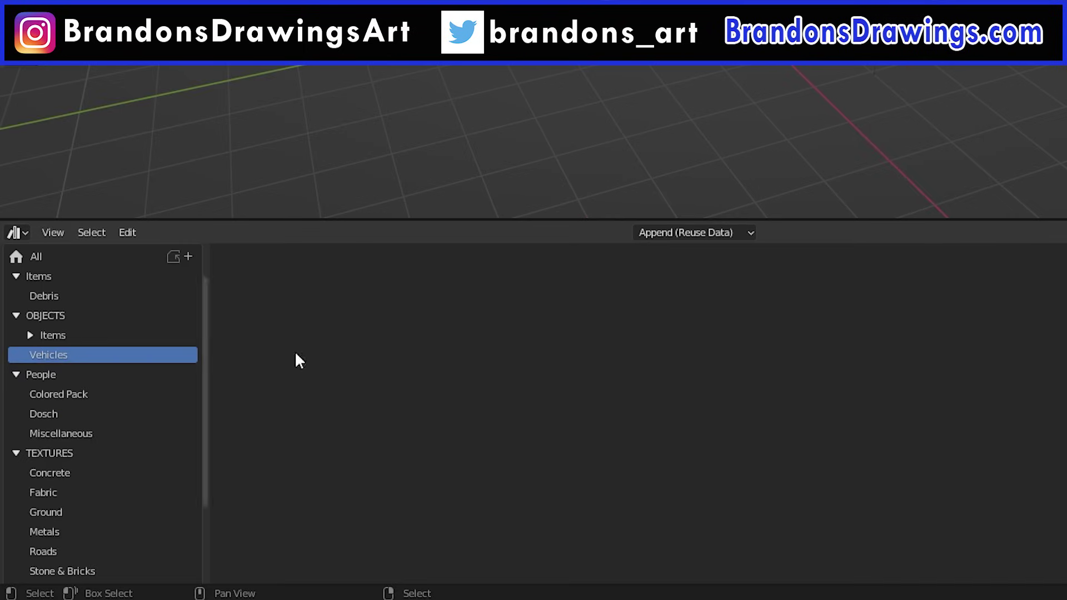
{"action": "left_click", "coordinate": [31, 336]}
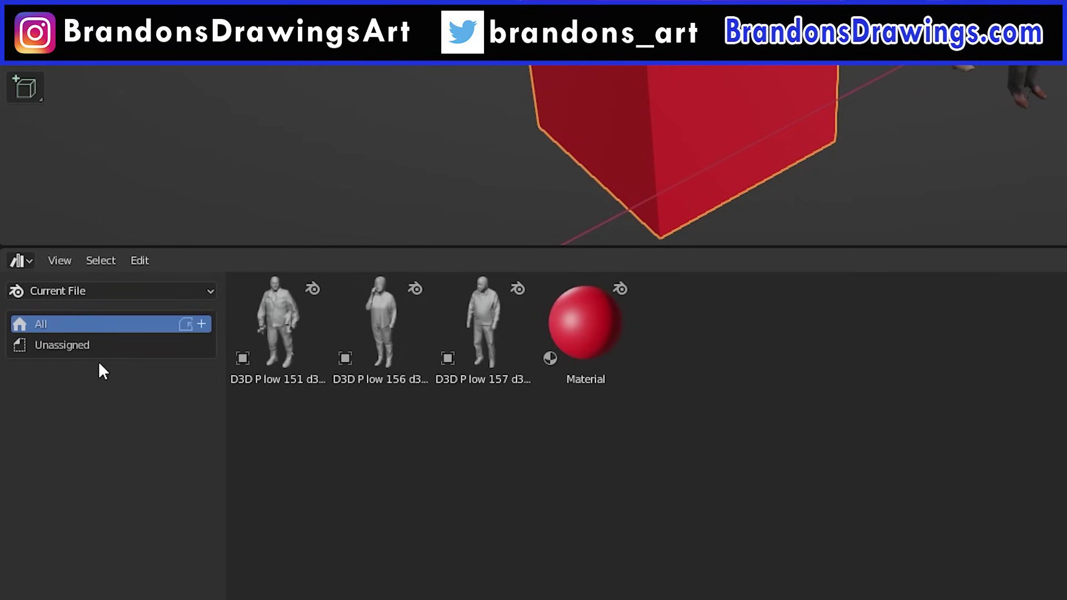
{"action": "left_click", "coordinate": [104, 343]}
{"action": "left_click", "coordinate": [109, 324]}
{"action": "left_click", "coordinate": [112, 342]}
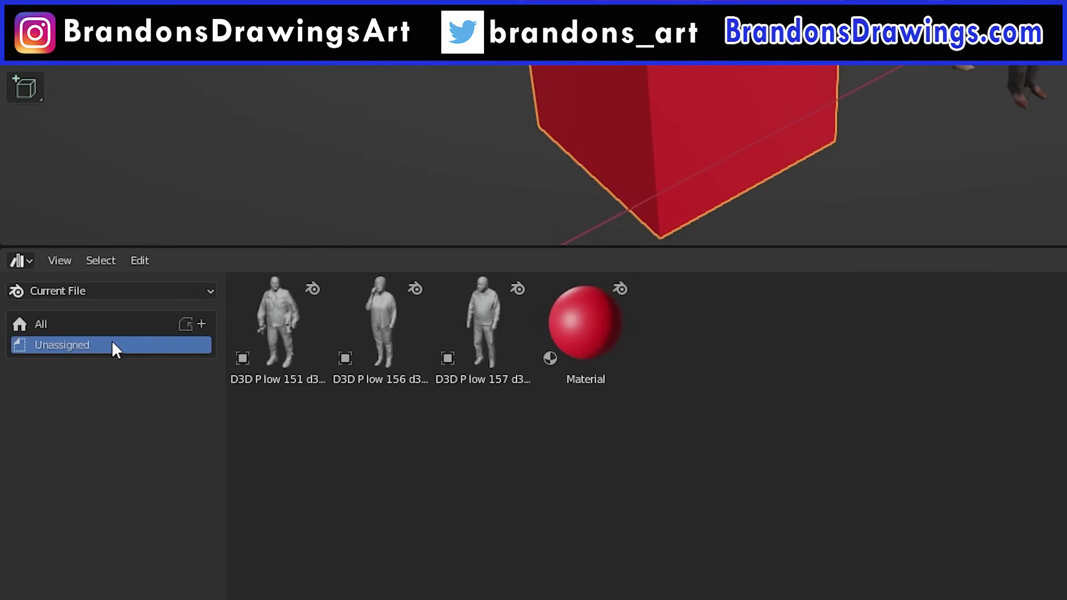
{"action": "left_click", "coordinate": [119, 327]}
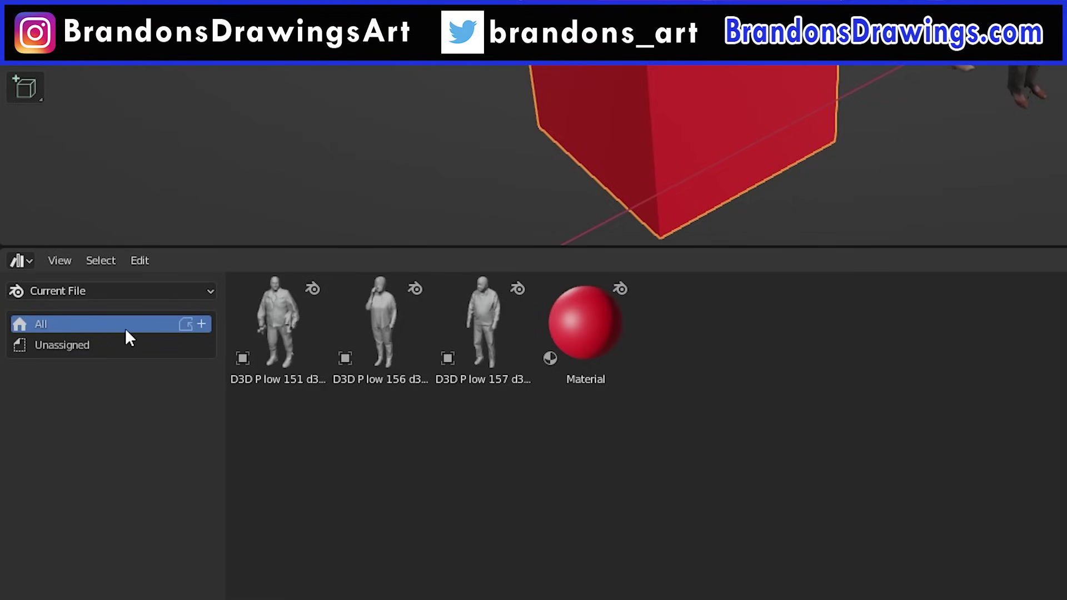
Create a top-level asset catalog named People in the current file.
{"action": "left_click", "coordinate": [201, 325]}
{"action": "double_click", "coordinate": [58, 345]}
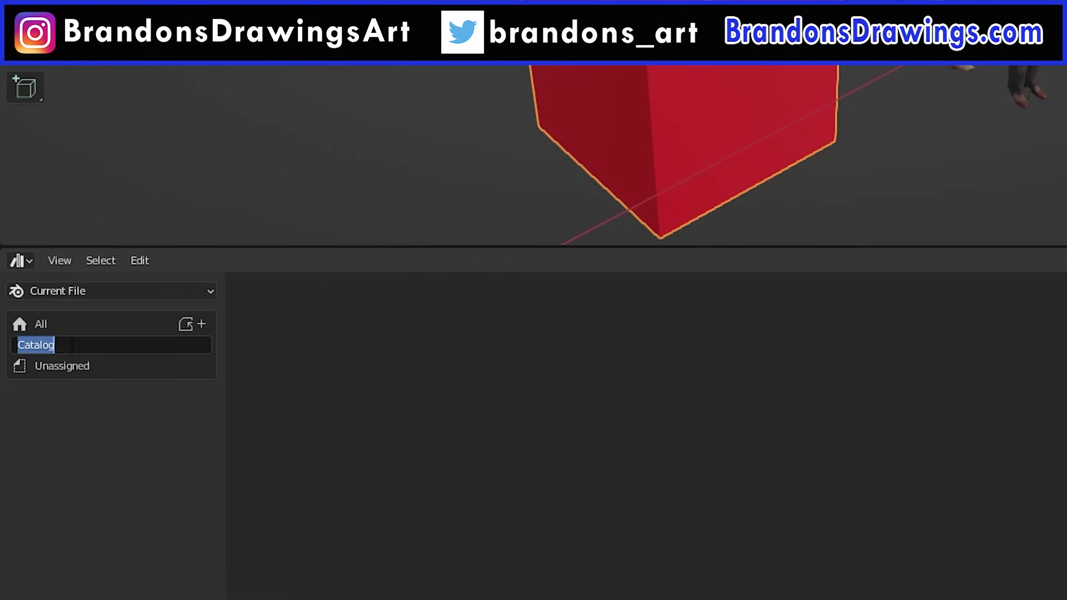
{"action": "type", "text": "People"}
{"action": "key", "text": "Return"}
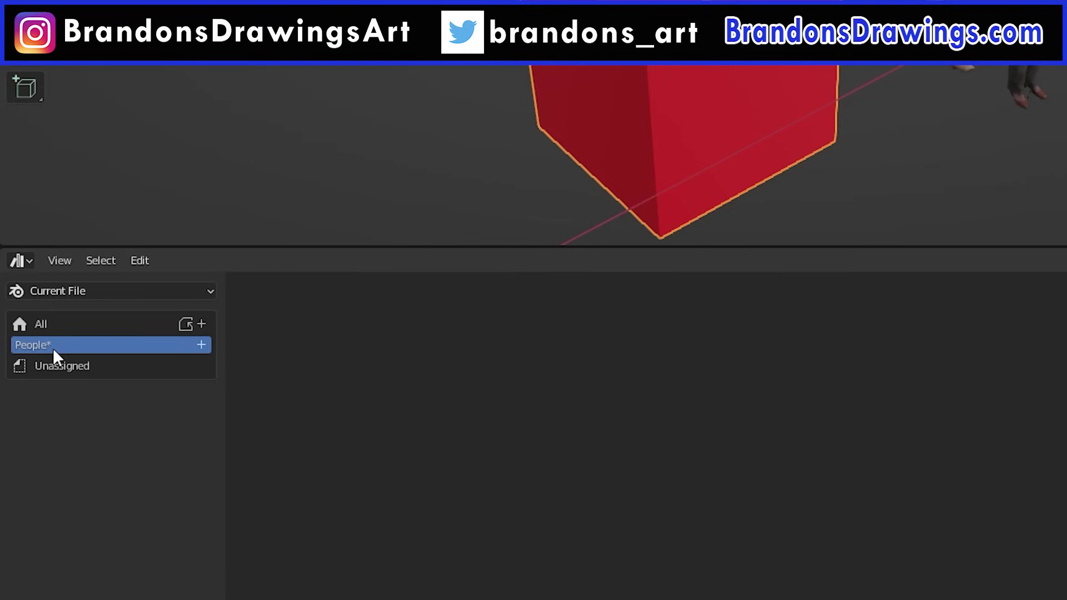
Move the three unassigned person assets into the People catalog and display that catalog.
{"action": "left_click", "coordinate": [99, 367]}
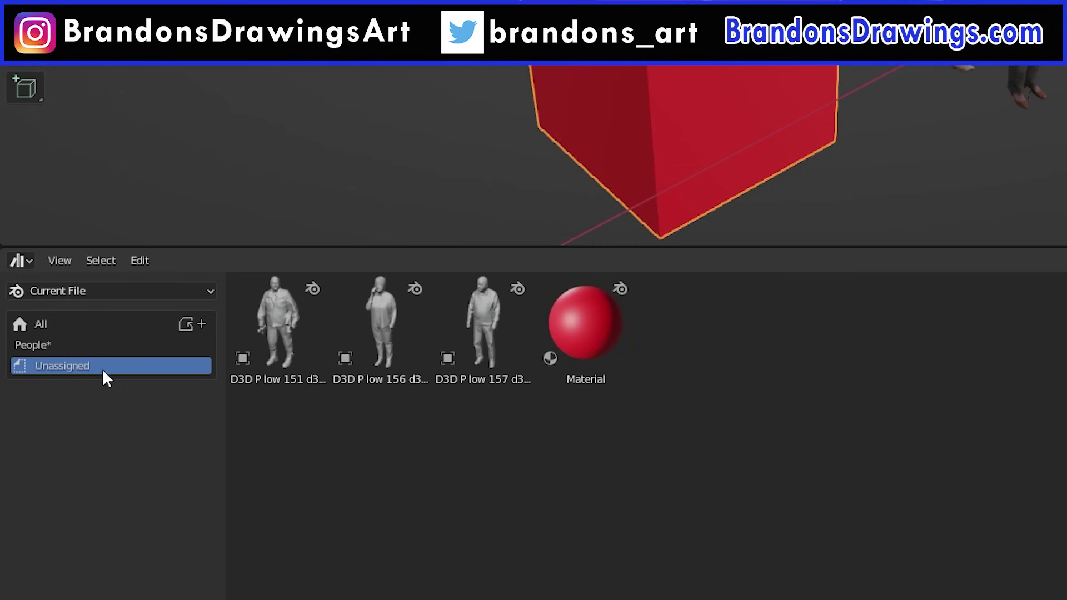
{"action": "left_click_drag", "start_coordinate": [266, 433], "coordinate": [487, 323]}
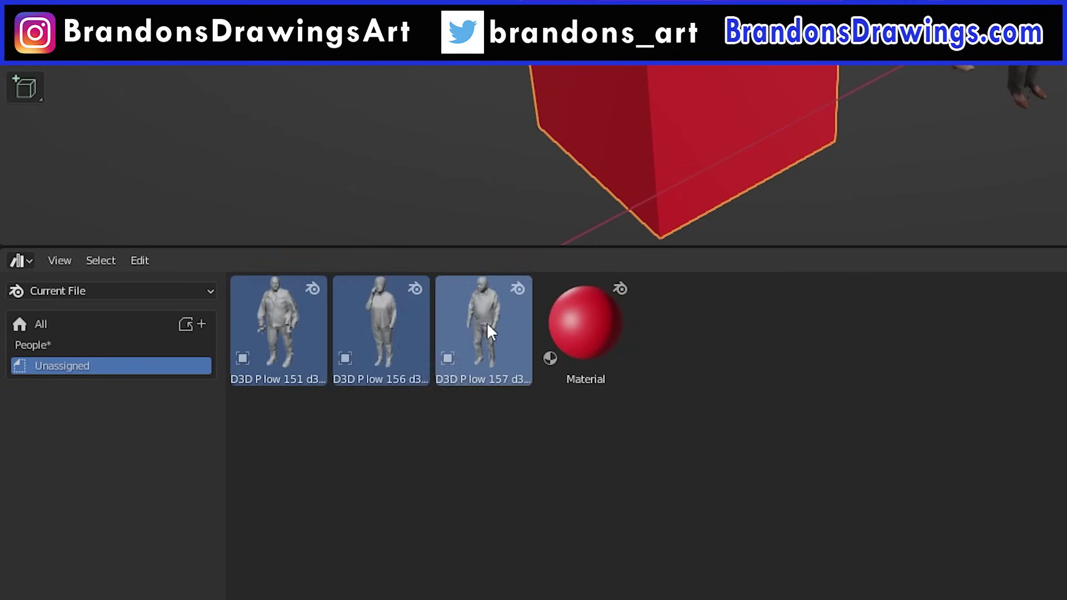
{"action": "left_click_drag", "start_coordinate": [409, 327], "coordinate": [135, 341]}
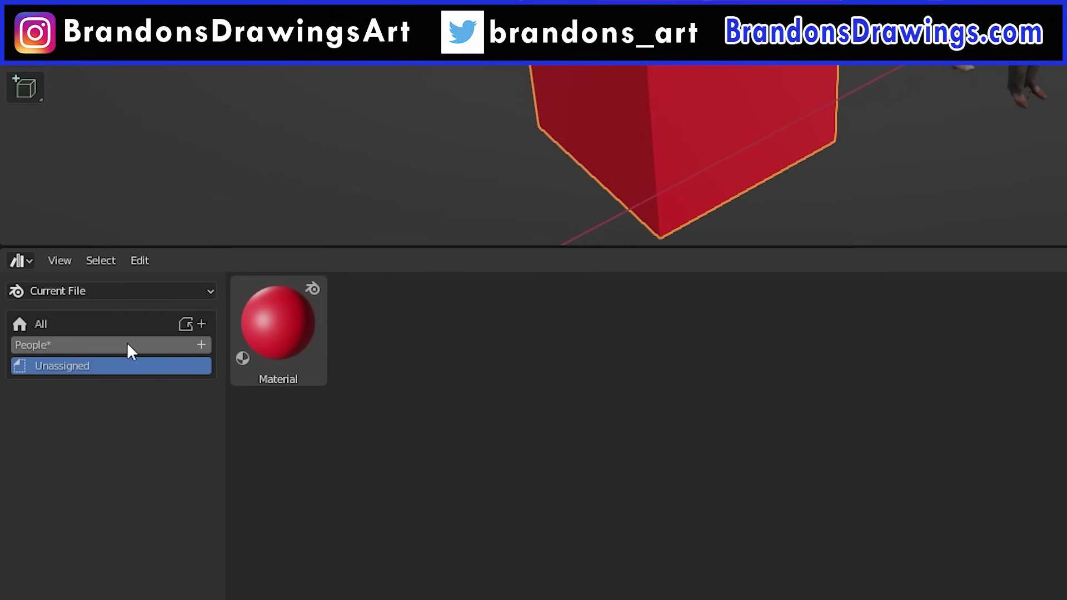
{"action": "left_click", "coordinate": [78, 344]}
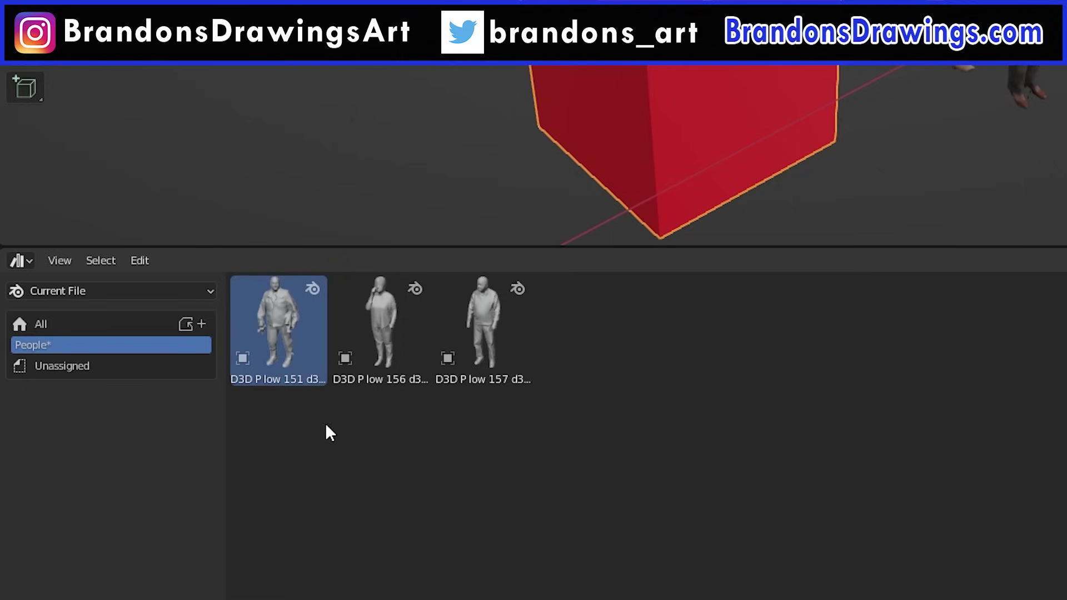
Create a sub-catalog named Males under People.
{"action": "left_click", "coordinate": [201, 345]}
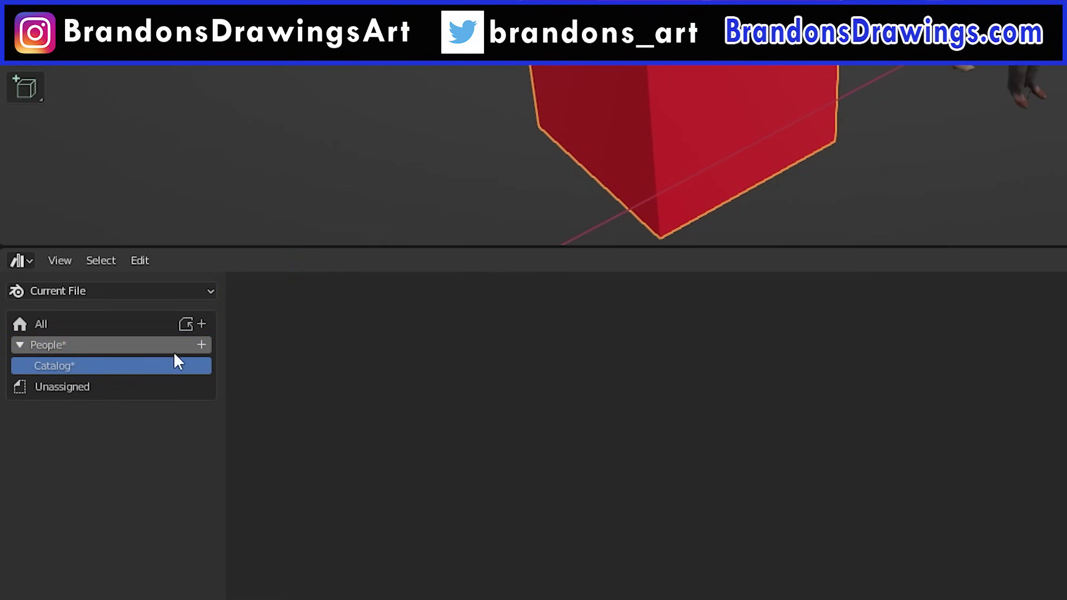
{"action": "double_click", "coordinate": [109, 365]}
{"action": "type", "text": "Males"}
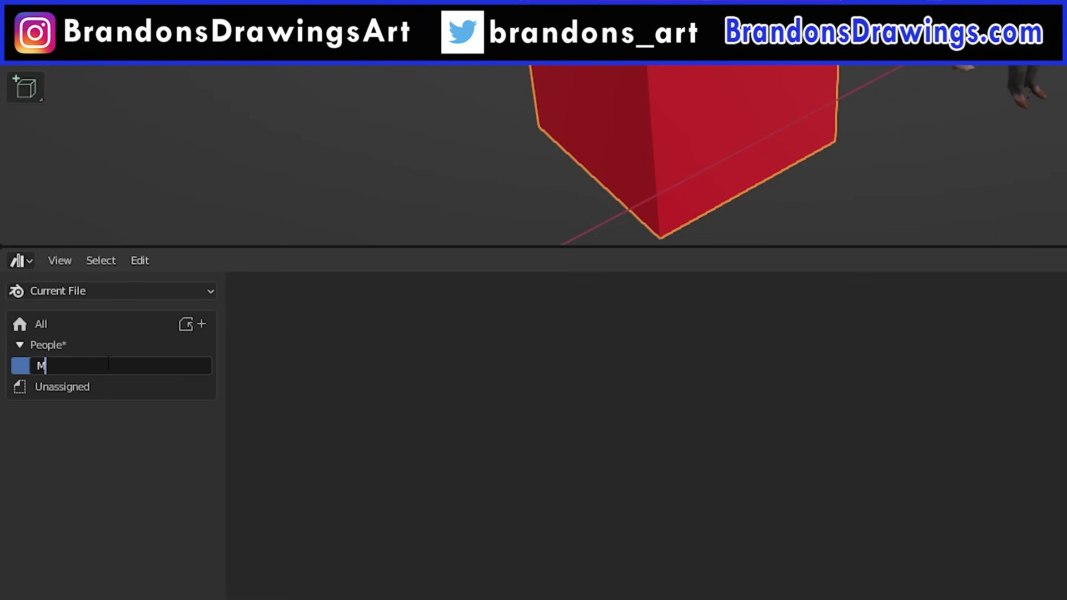
{"action": "key", "text": "Return"}
Assign the two male assets, D3D P low 151 and 157, to the Males sub-catalog.
{"action": "left_click", "coordinate": [97, 346]}
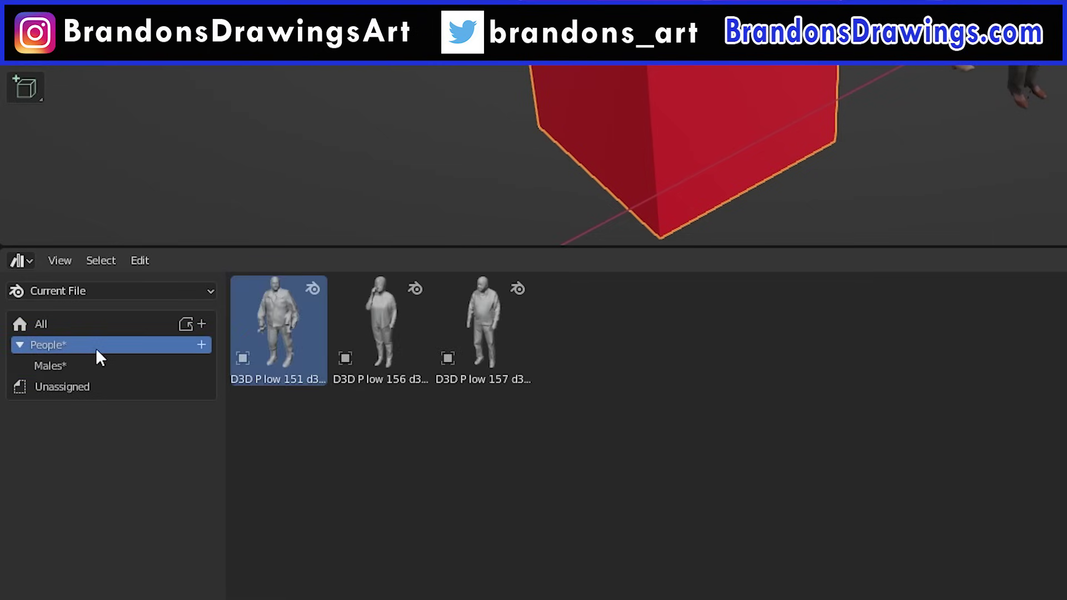
{"action": "left_click", "coordinate": [484, 353], "text": "ctrl"}
{"action": "left_click_drag", "start_coordinate": [485, 354], "coordinate": [88, 370]}
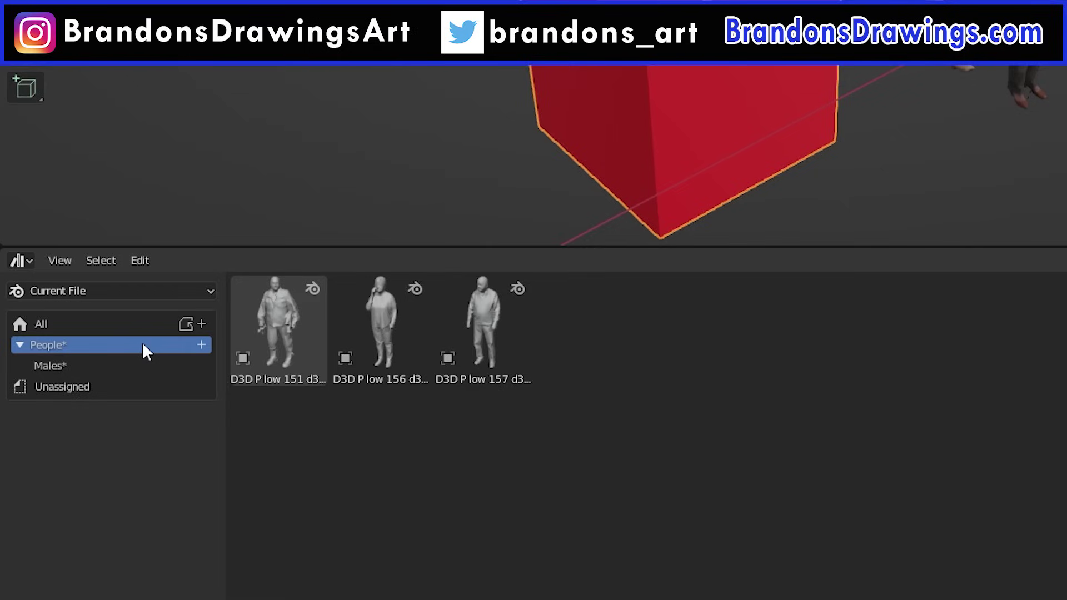
Look through the Males catalog, try deleting the People catalog, and undo the deletion.
{"action": "left_click", "coordinate": [129, 370]}
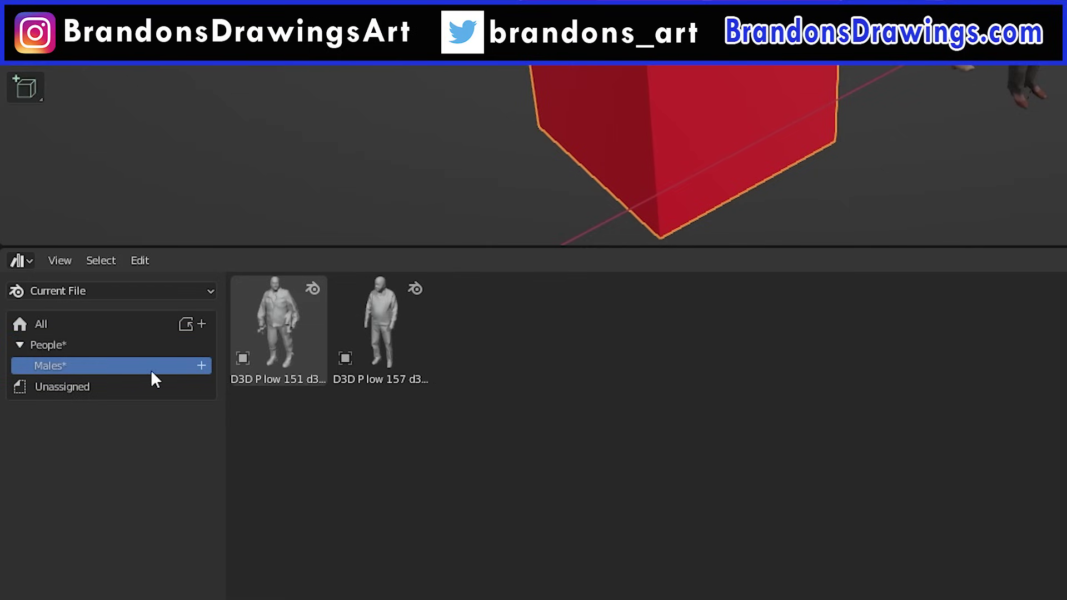
{"action": "left_click", "coordinate": [18, 346]}
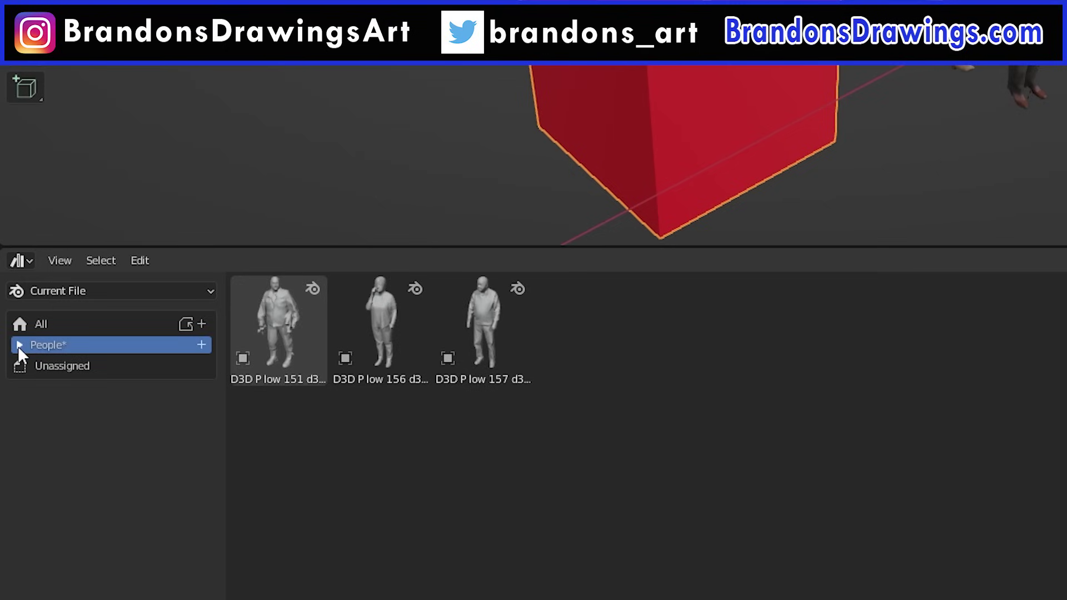
{"action": "right_click", "coordinate": [84, 346]}
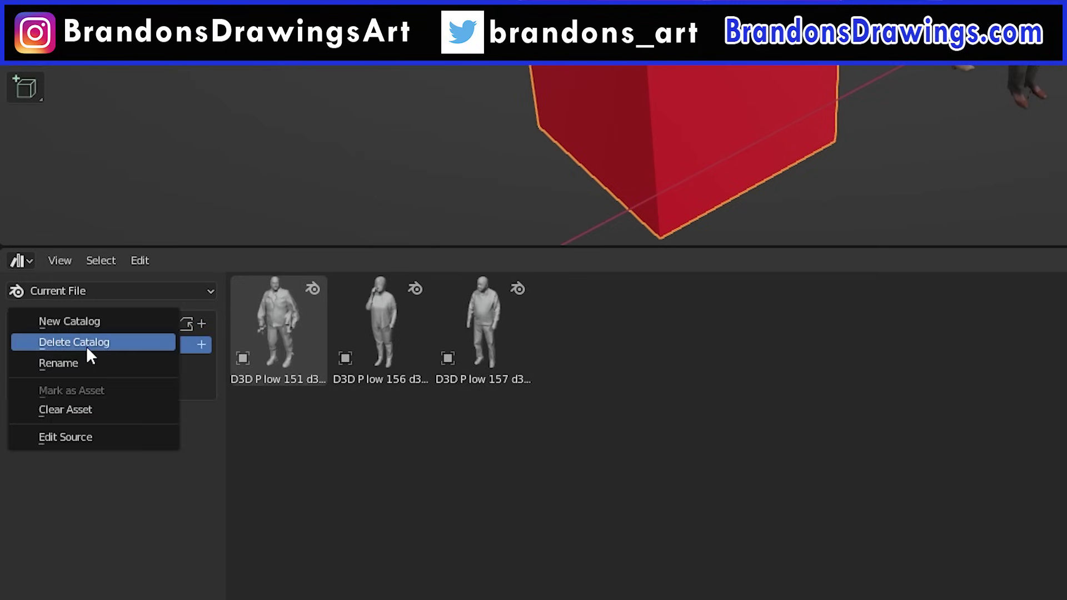
{"action": "left_click", "coordinate": [117, 343]}
{"action": "mouse_move", "coordinate": [57, 346]}
{"action": "left_mouse_down"}
{"action": "mouse_move", "coordinate": [74, 365]}
{"action": "mouse_move", "coordinate": [56, 348]}
{"action": "left_mouse_up"}
{"action": "left_click", "coordinate": [35, 366]}
{"action": "key", "text": "ctrl+z"}
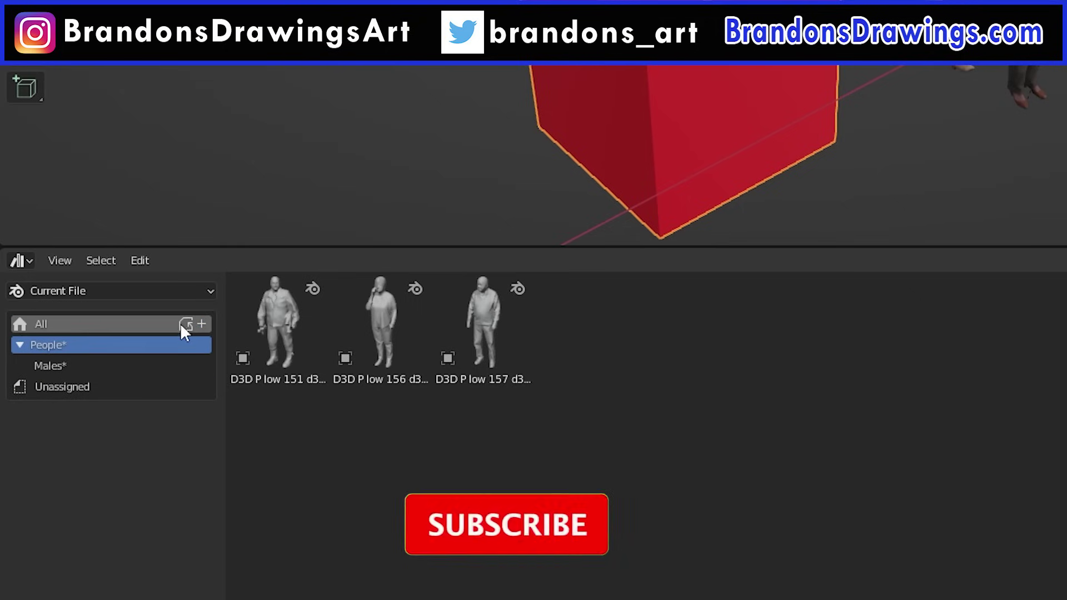
Create a top-level asset catalog named Materials in the current file.
{"action": "left_click", "coordinate": [201, 322]}
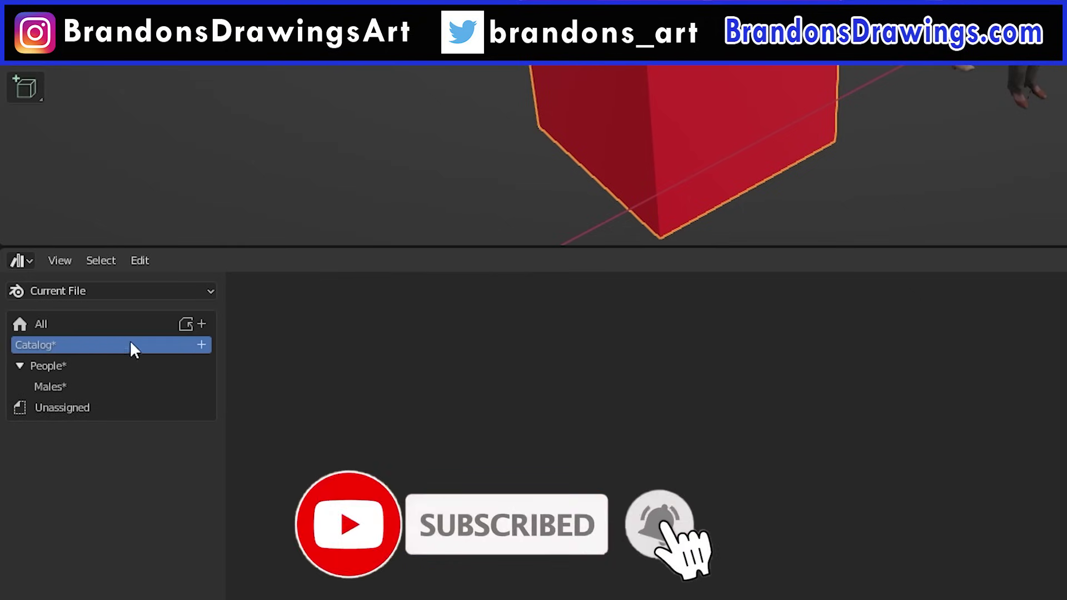
{"action": "double_click", "coordinate": [89, 345]}
{"action": "type", "text": "Materials"}
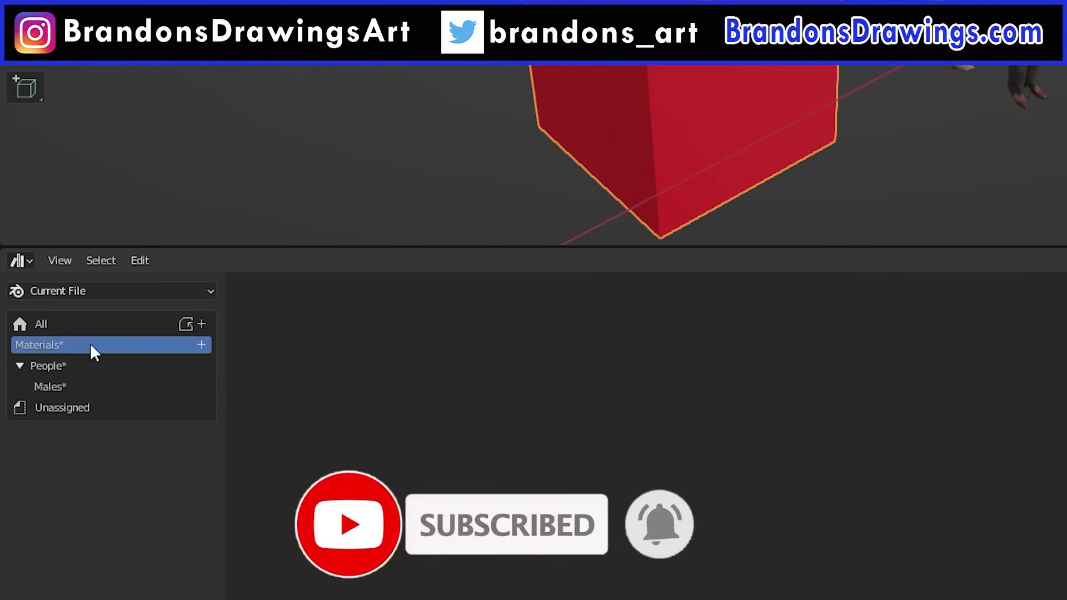
{"action": "key", "text": "Return"}
Move the unassigned red material into the Materials catalog and save the catalog changes.
{"action": "left_click", "coordinate": [88, 405]}
{"action": "left_click_drag", "start_coordinate": [282, 342], "coordinate": [80, 343]}
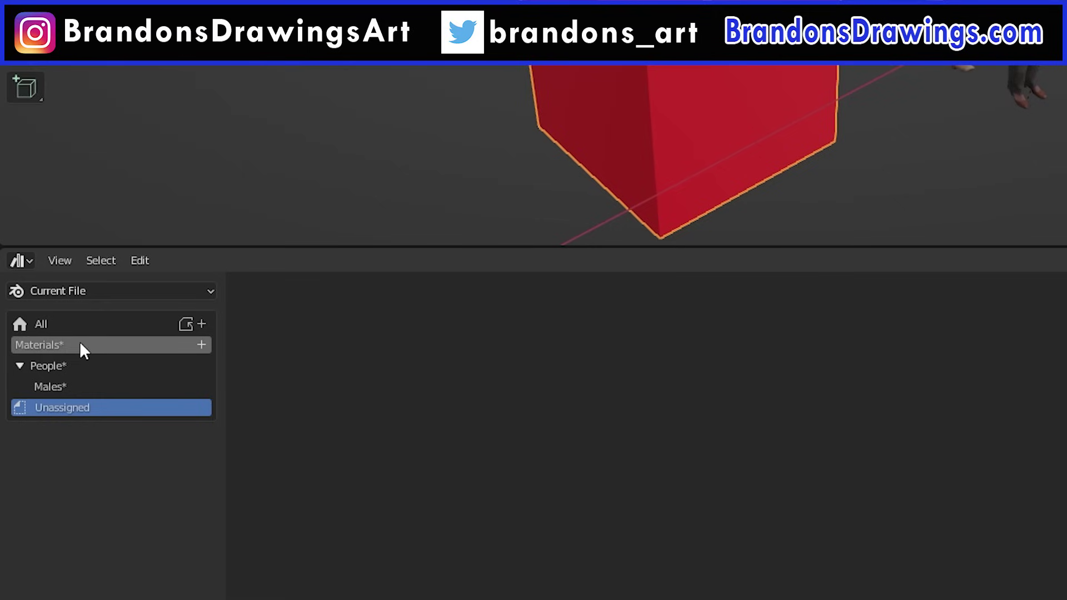
{"action": "left_click", "coordinate": [110, 348]}
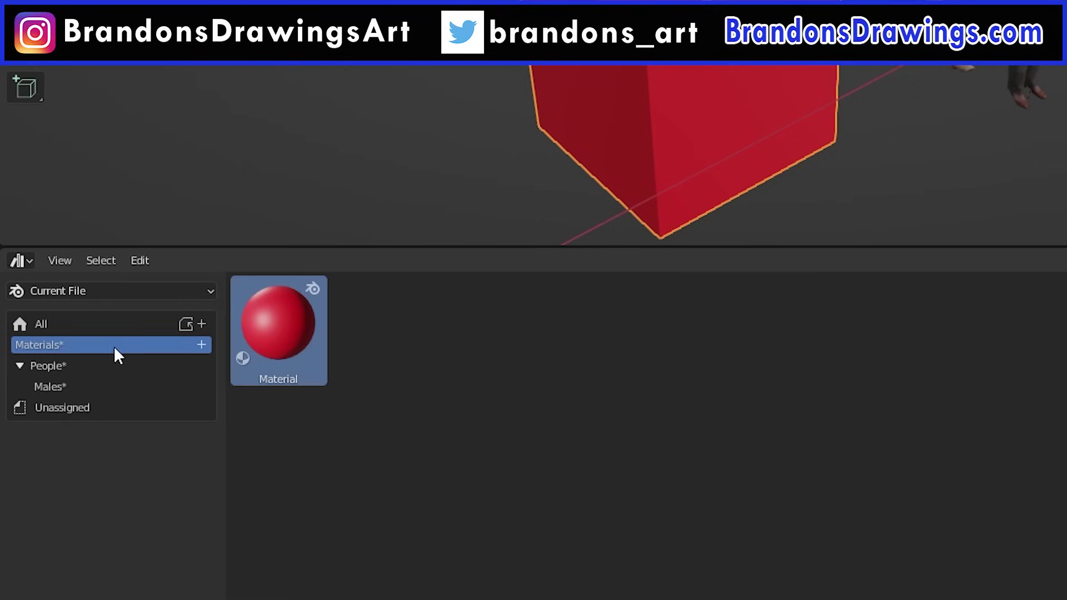
{"action": "left_click", "coordinate": [184, 327]}
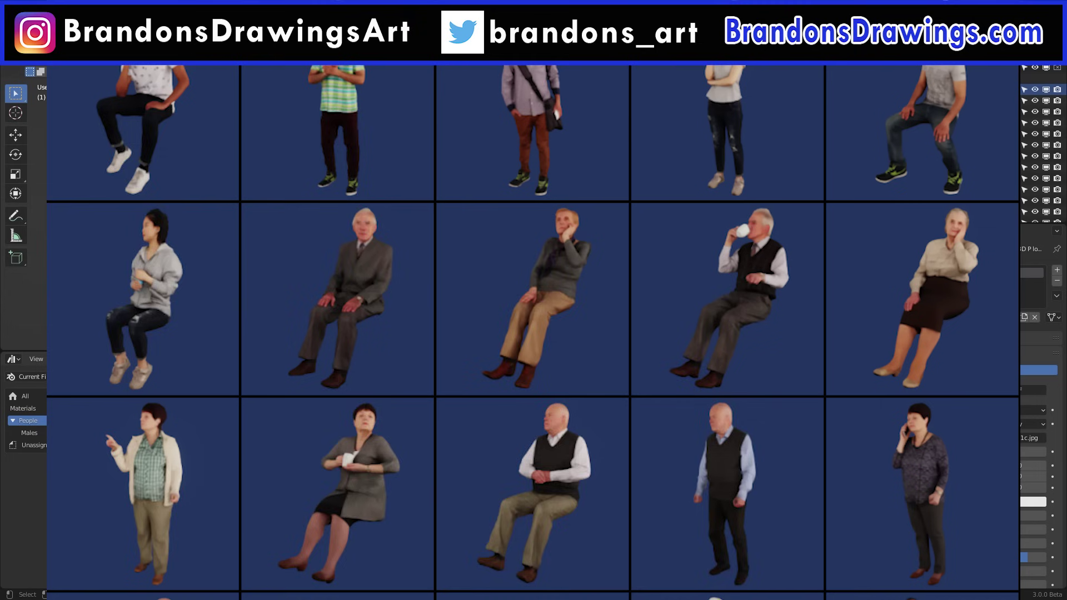
Load D3D-P-LOW-151.png from the Dosch-2.3 folder as the custom preview of the D3D P low 151 asset.
{"action": "key", "text": "n"}
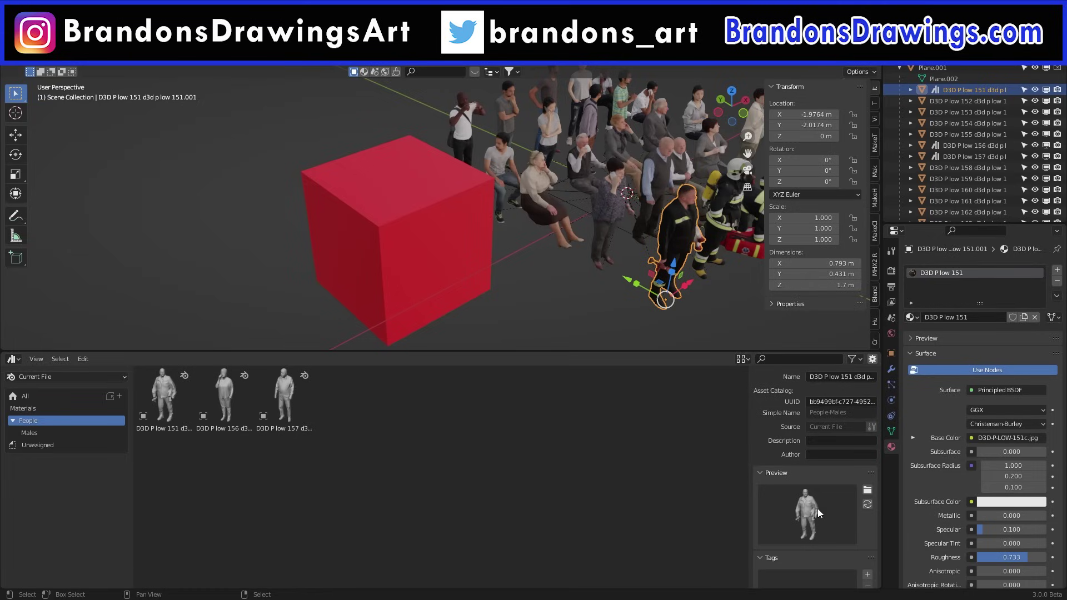
{"action": "left_click", "coordinate": [867, 490]}
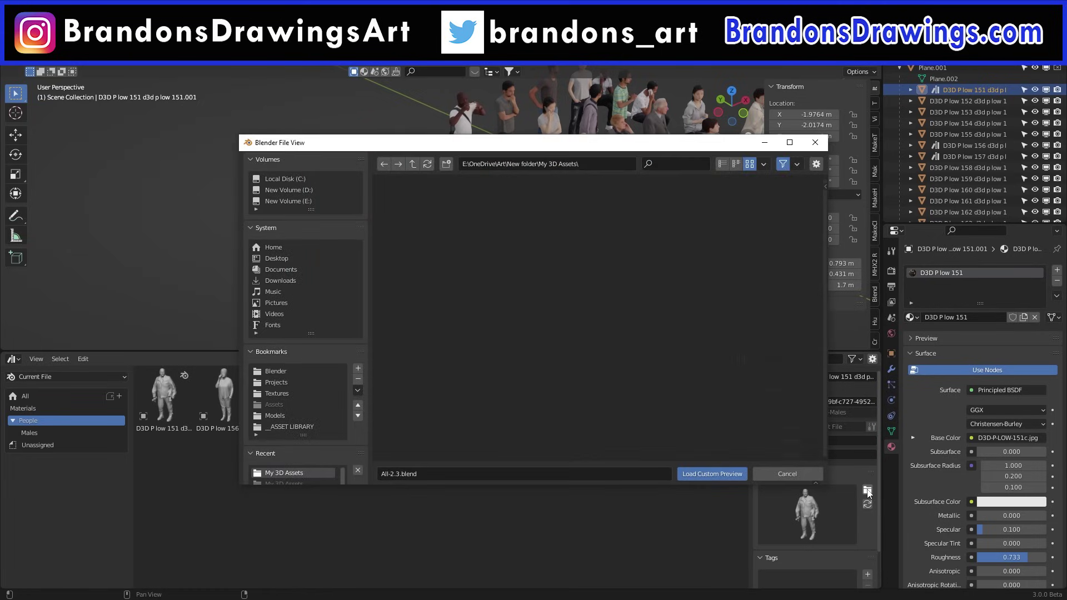
{"action": "left_click", "coordinate": [276, 372]}
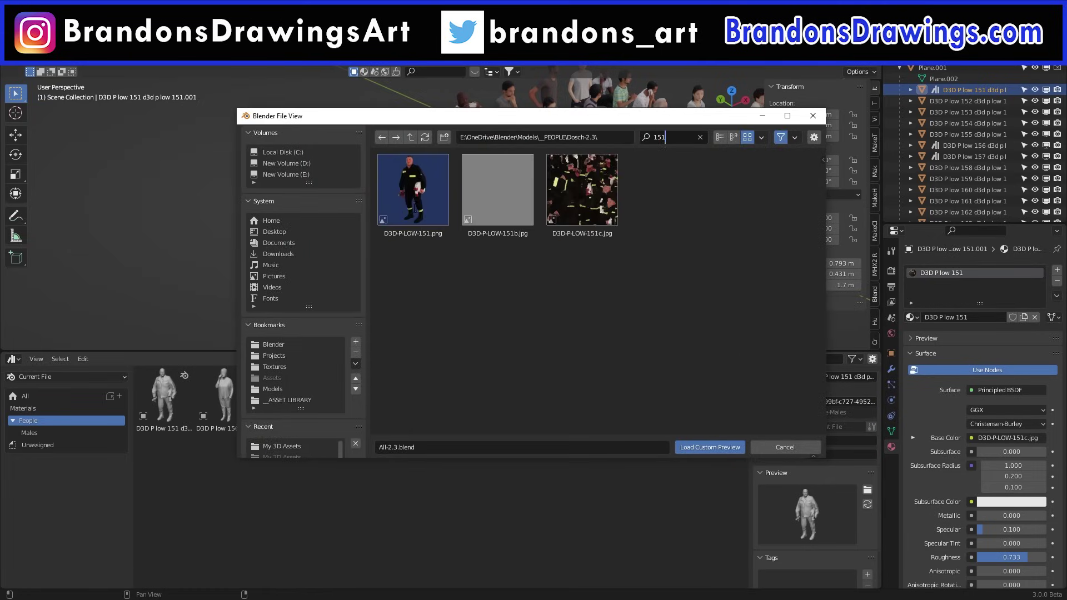
{"action": "double_click", "coordinate": [418, 205]}
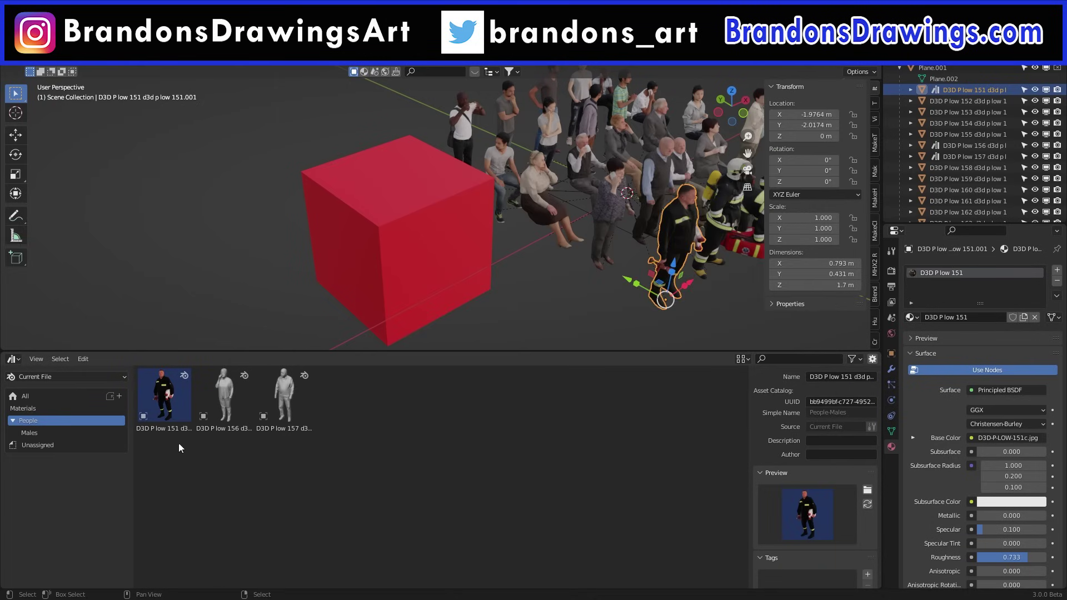
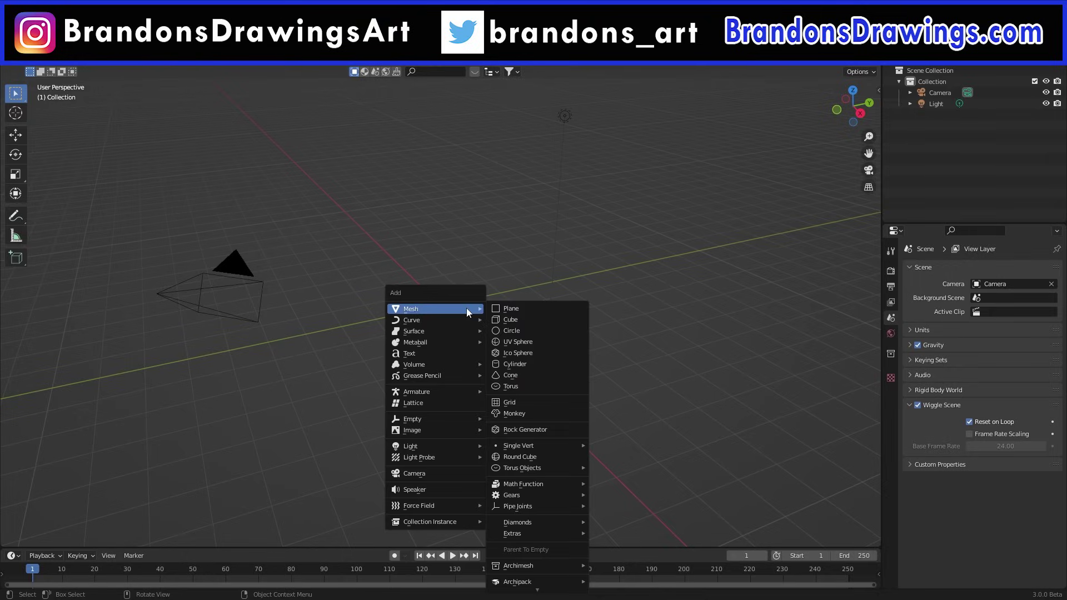
Add a plane to the new scene and scale it up to about 14.2 as a ground surface.
{"action": "left_click", "coordinate": [506, 306]}
{"action": "key", "text": "s"}
{"action": "left_click", "coordinate": [390, 223]}
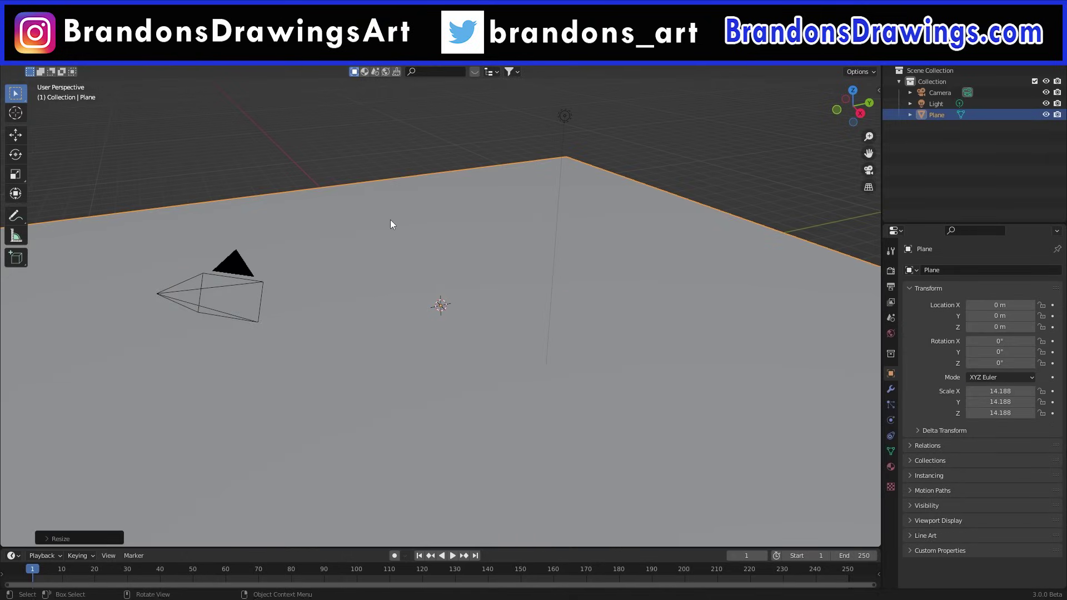
Enlarge the timeline area, turn it into an Asset Browser, and show the Asset Browser TEST library.
{"action": "left_click_drag", "start_coordinate": [6, 546], "coordinate": [32, 352]}
{"action": "left_click", "coordinate": [13, 361]}
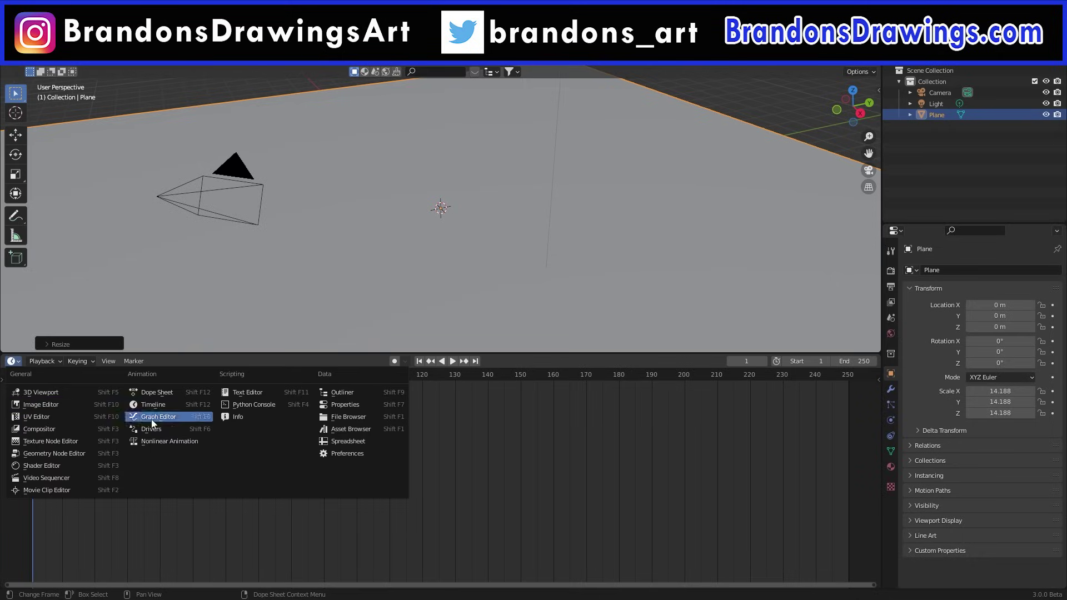
{"action": "left_click", "coordinate": [349, 431]}
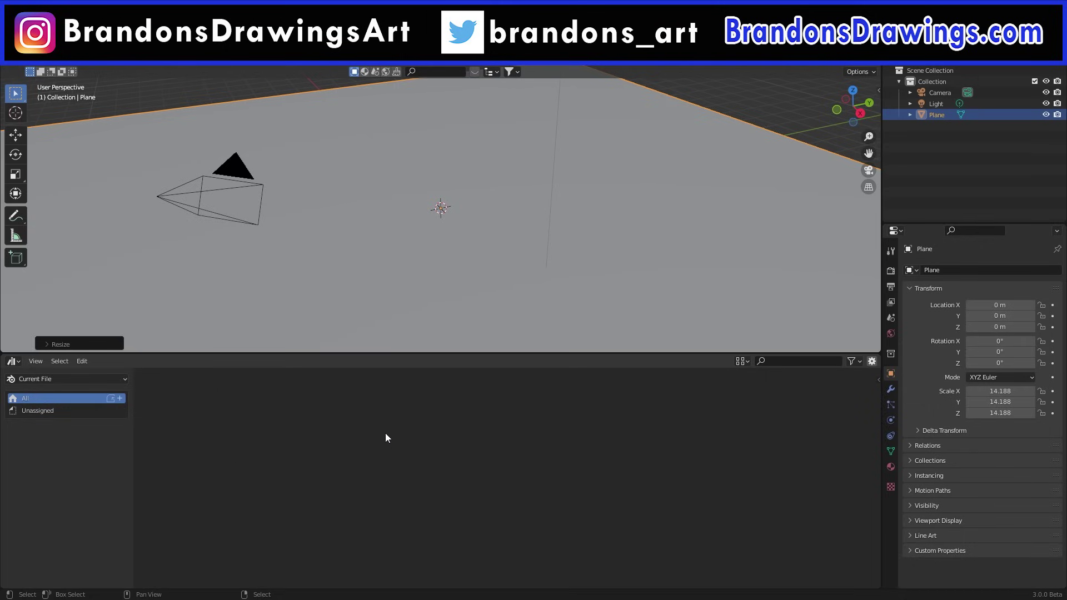
{"action": "left_click", "coordinate": [70, 378]}
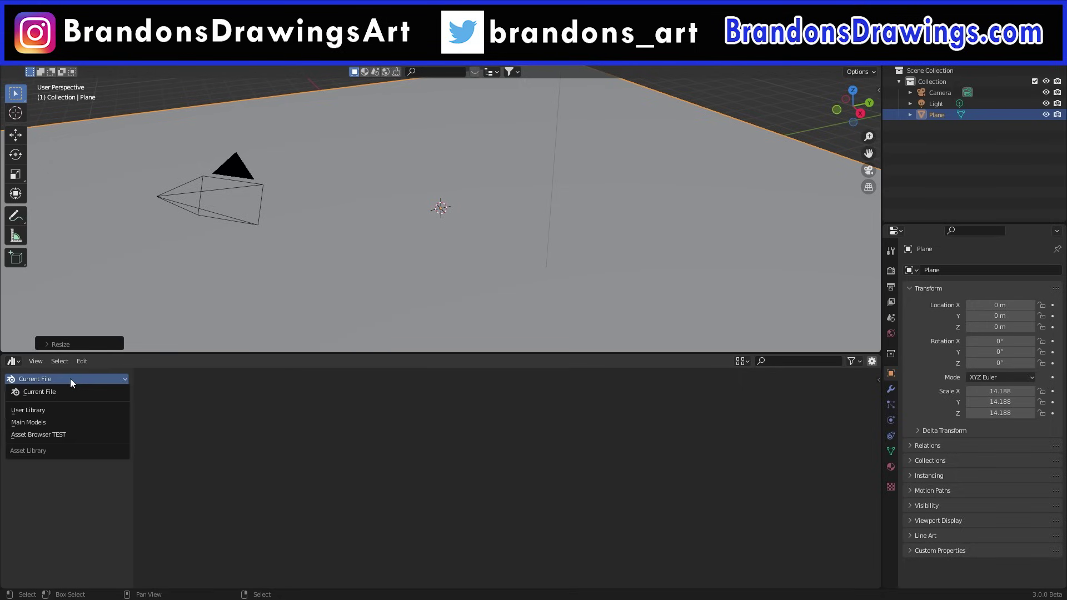
{"action": "left_click", "coordinate": [57, 434]}
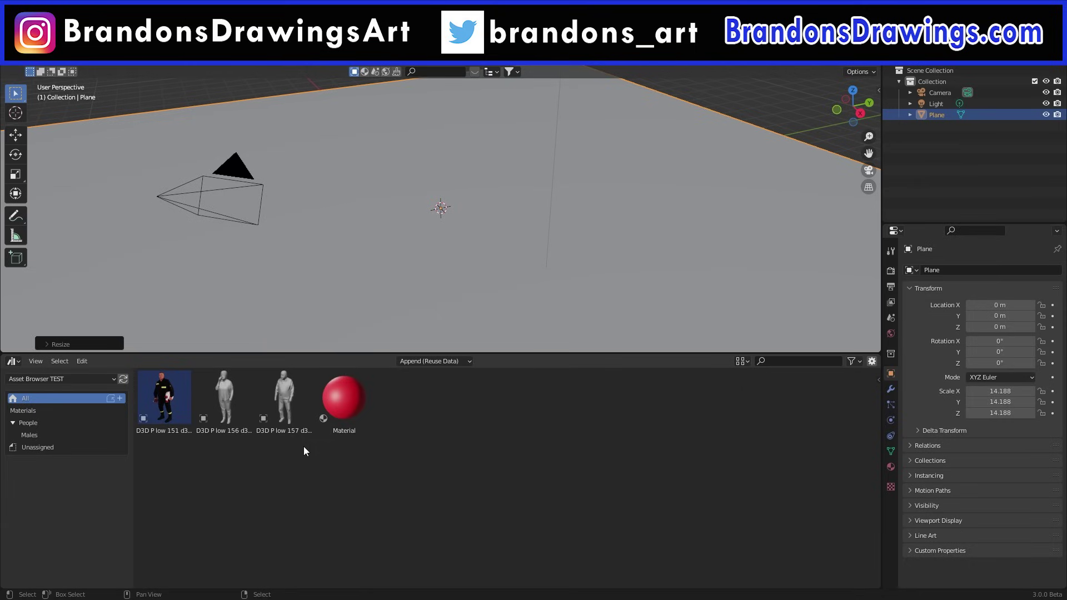
Place the D3D P low 151, 156 and 157 person assets at separate spots on the plane.
{"action": "left_click_drag", "start_coordinate": [179, 402], "coordinate": [428, 266]}
{"action": "left_click_drag", "start_coordinate": [249, 391], "coordinate": [278, 288]}
{"action": "left_click_drag", "start_coordinate": [284, 397], "coordinate": [359, 200]}
{"action": "middle_click_drag", "start_coordinate": [352, 259], "coordinate": [394, 255]}
{"action": "scroll", "coordinate": [395, 257], "scroll_direction": "down", "scroll_amount": 1}
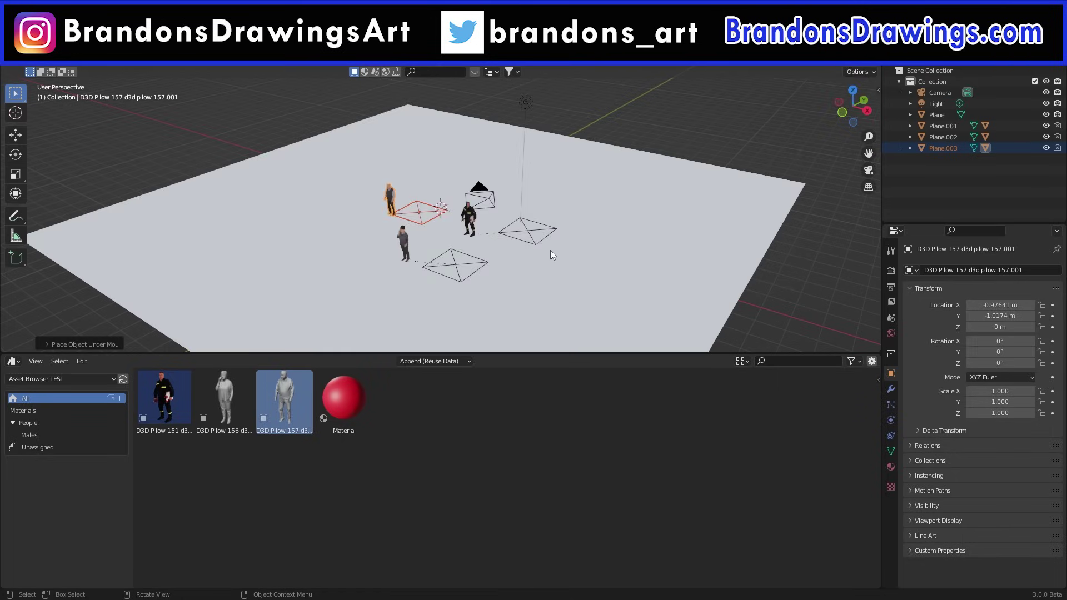
{"action": "scroll", "coordinate": [550, 253], "scroll_direction": "up", "scroll_amount": 4}
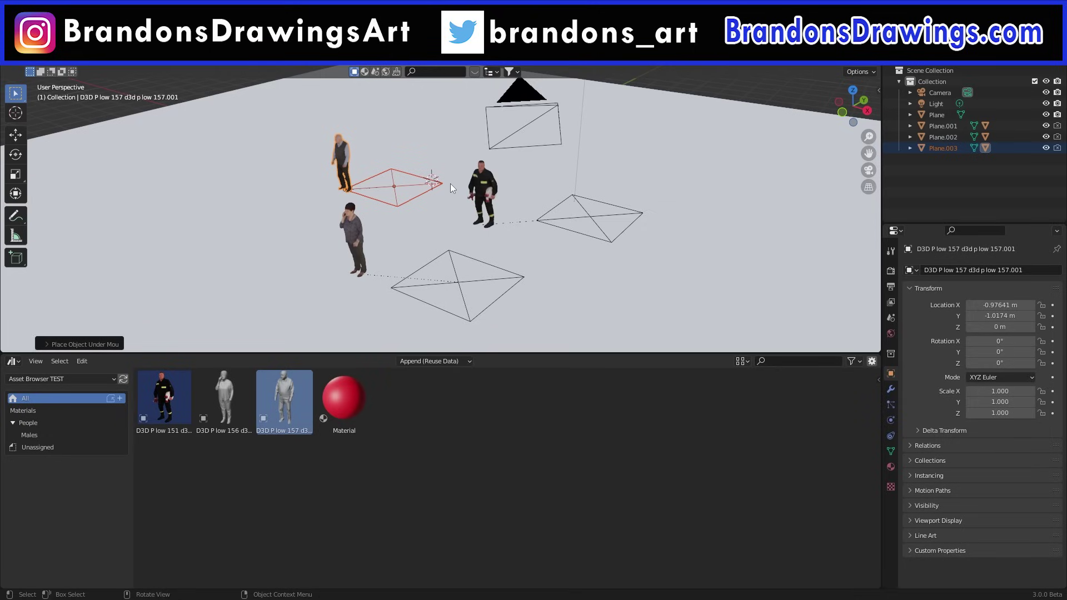
Undo the placement of the three person assets, leaving only the ground plane.
{"action": "key", "text": "ctrl+z"}
{"action": "key", "text": "ctrl+z"}
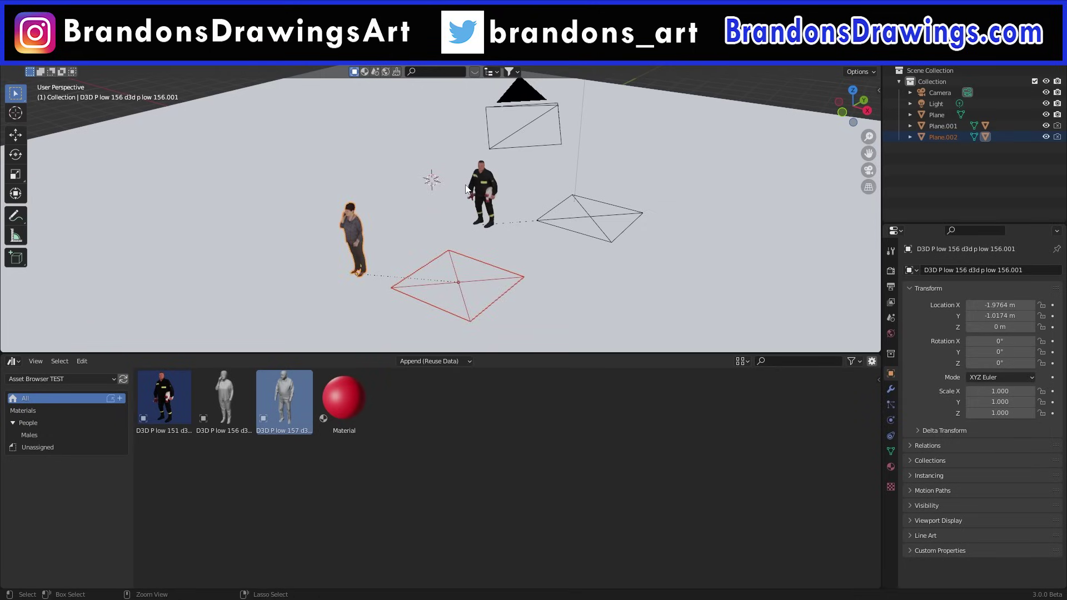
{"action": "key", "text": "ctrl+z"}
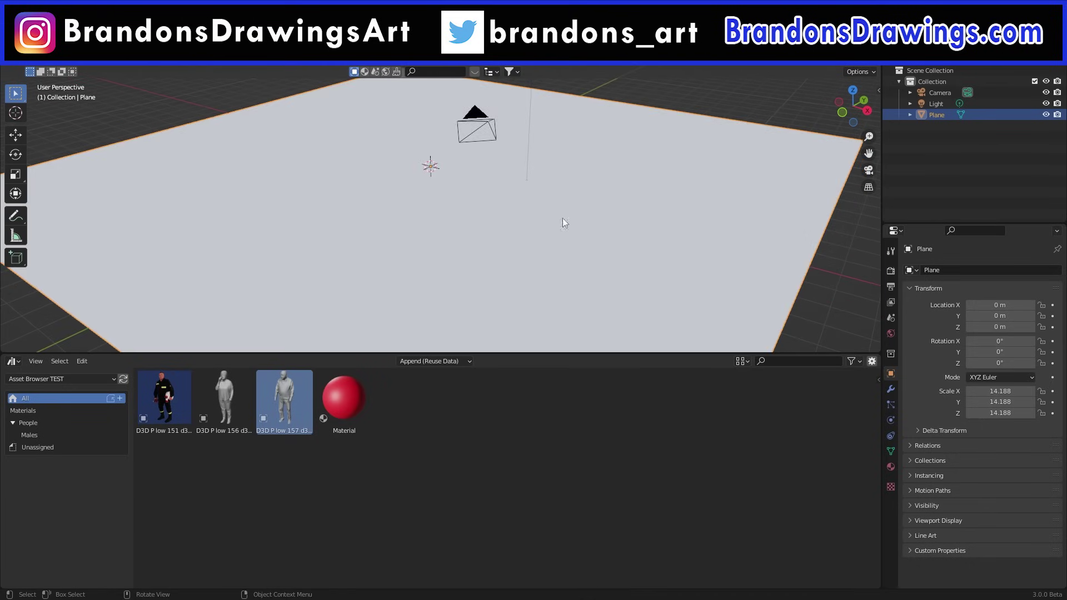
Place the 151, 156 and 157 person assets on the plane again and apply the red Material asset to the plane.
{"action": "left_click_drag", "start_coordinate": [164, 397], "coordinate": [367, 247]}
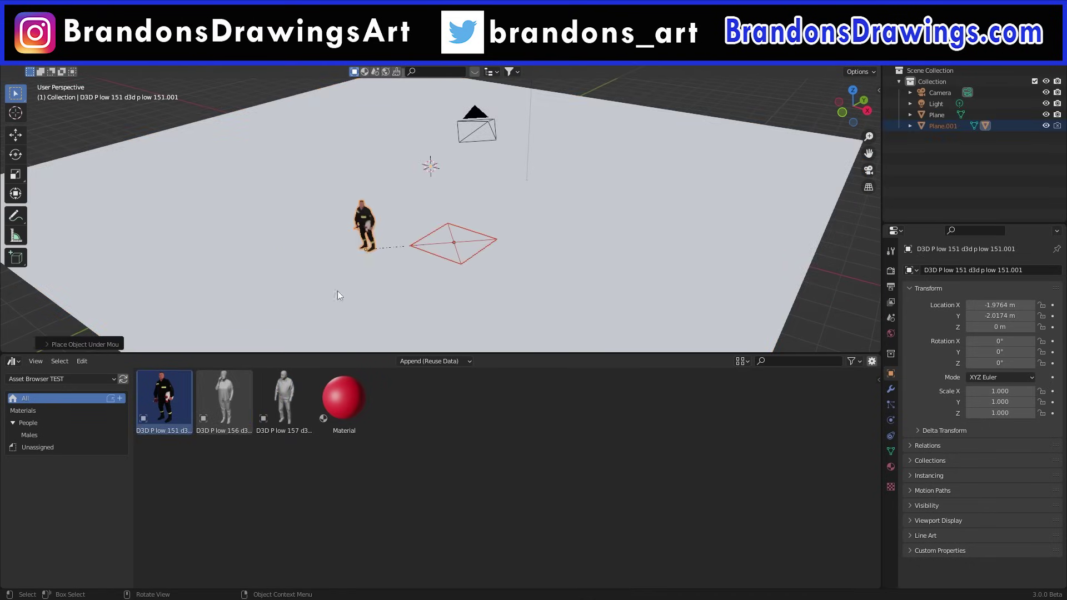
{"action": "left_click_drag", "start_coordinate": [224, 398], "coordinate": [301, 240]}
{"action": "left_click_drag", "start_coordinate": [282, 383], "coordinate": [408, 284]}
{"action": "left_click_drag", "start_coordinate": [275, 401], "coordinate": [234, 273]}
{"action": "left_click_drag", "start_coordinate": [335, 391], "coordinate": [672, 219]}
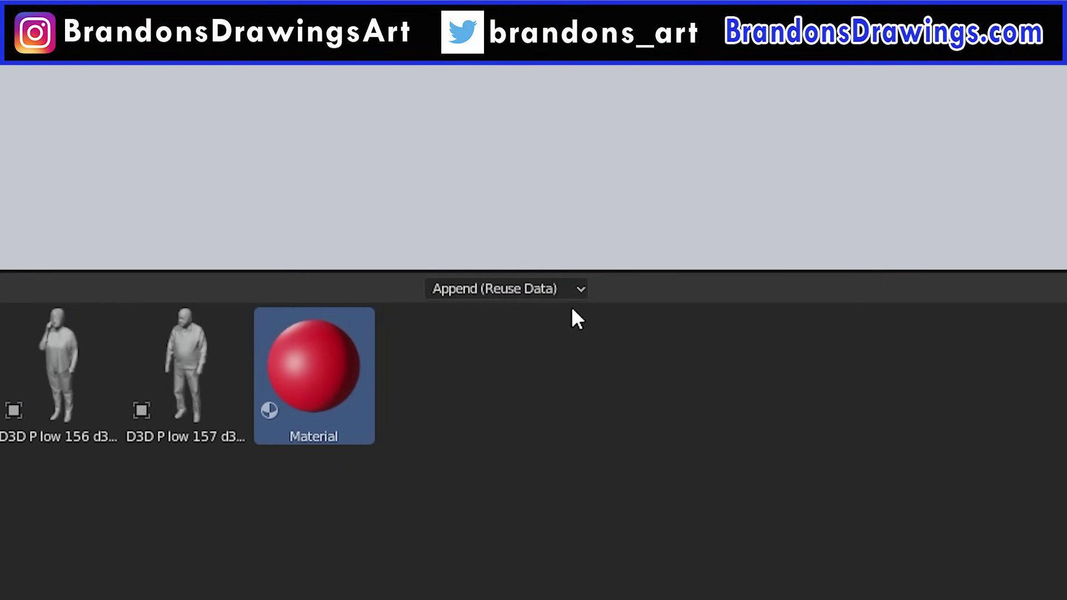
Review the import types, keep Append (Reuse Data), and place three copies of the D3D P low 151 asset on the plane.
{"action": "left_click", "coordinate": [579, 289]}
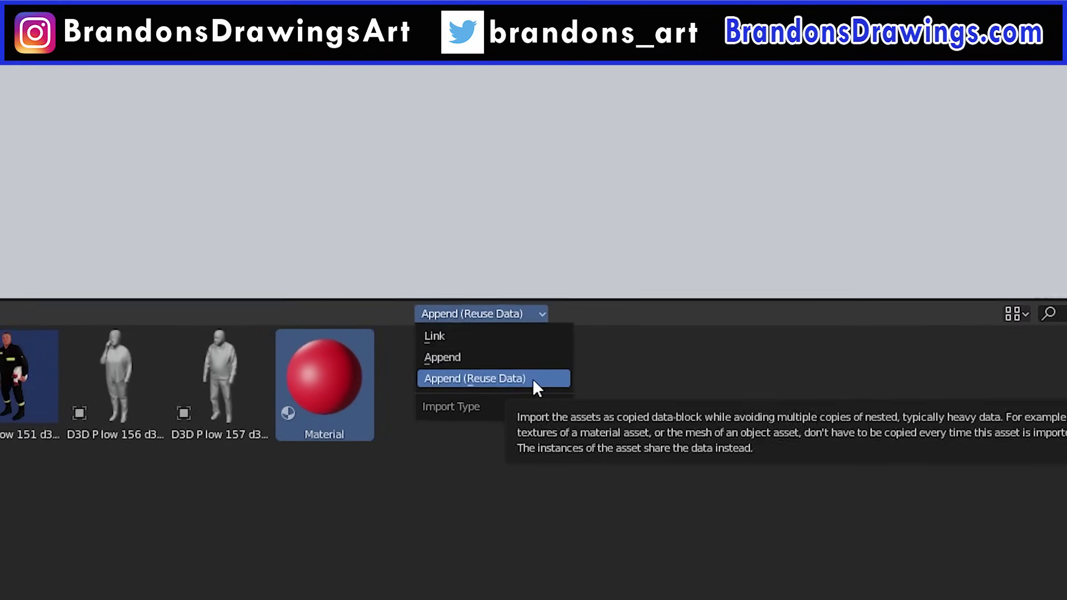
{"action": "left_click", "coordinate": [641, 386]}
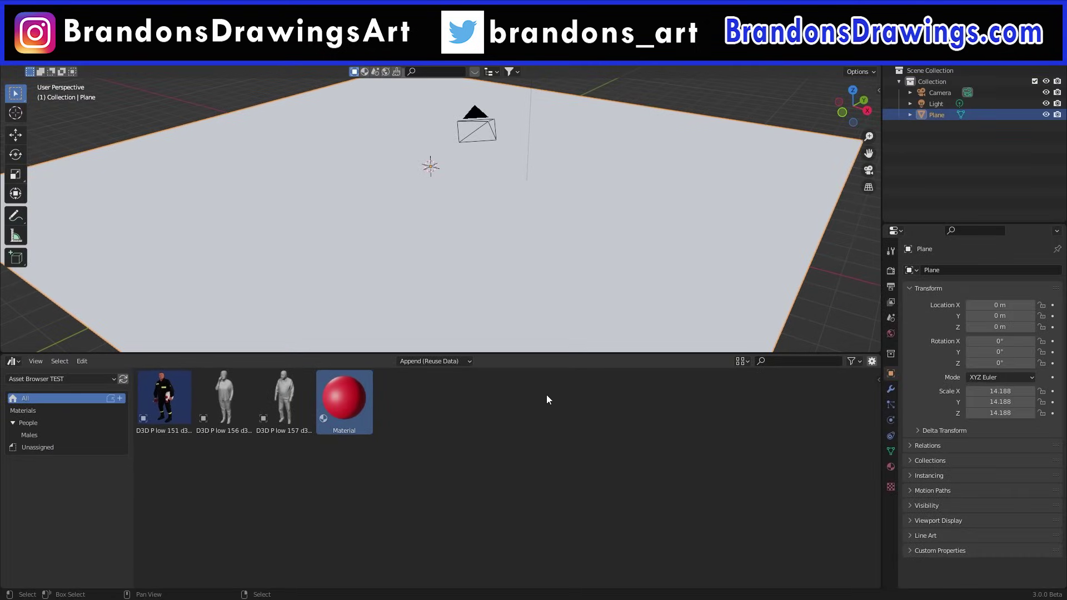
{"action": "left_click_drag", "start_coordinate": [166, 408], "coordinate": [417, 287]}
{"action": "left_click_drag", "start_coordinate": [182, 402], "coordinate": [342, 268]}
{"action": "left_click_drag", "start_coordinate": [177, 391], "coordinate": [258, 266]}
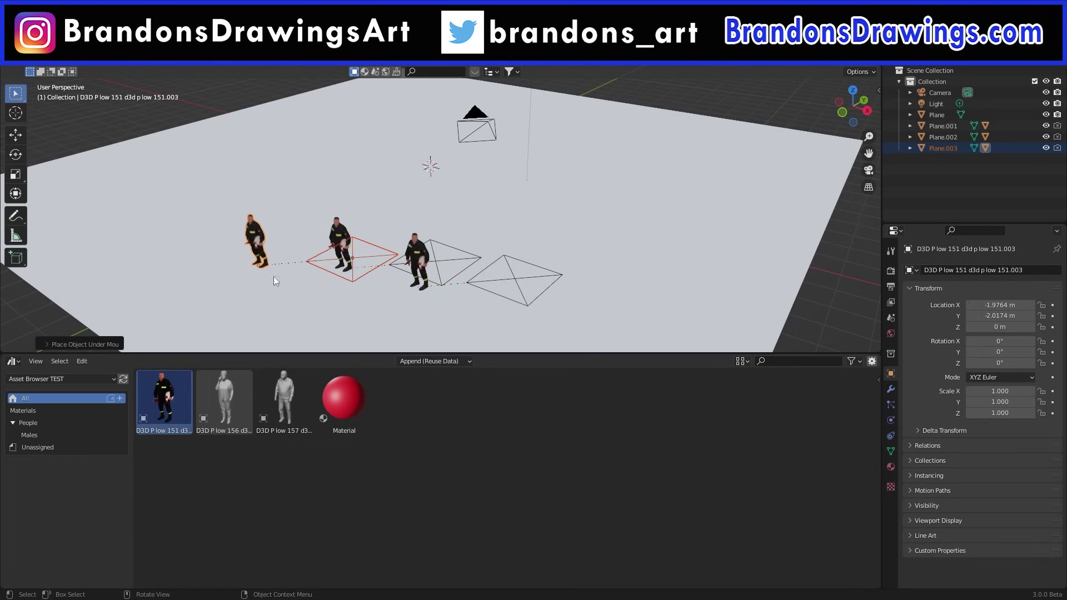
Extrude the entire mesh of the last placed figure upward in Edit Mode, return to Object Mode, and select the ground plane.
{"action": "key", "text": "a"}
{"action": "key", "text": "Tab"}
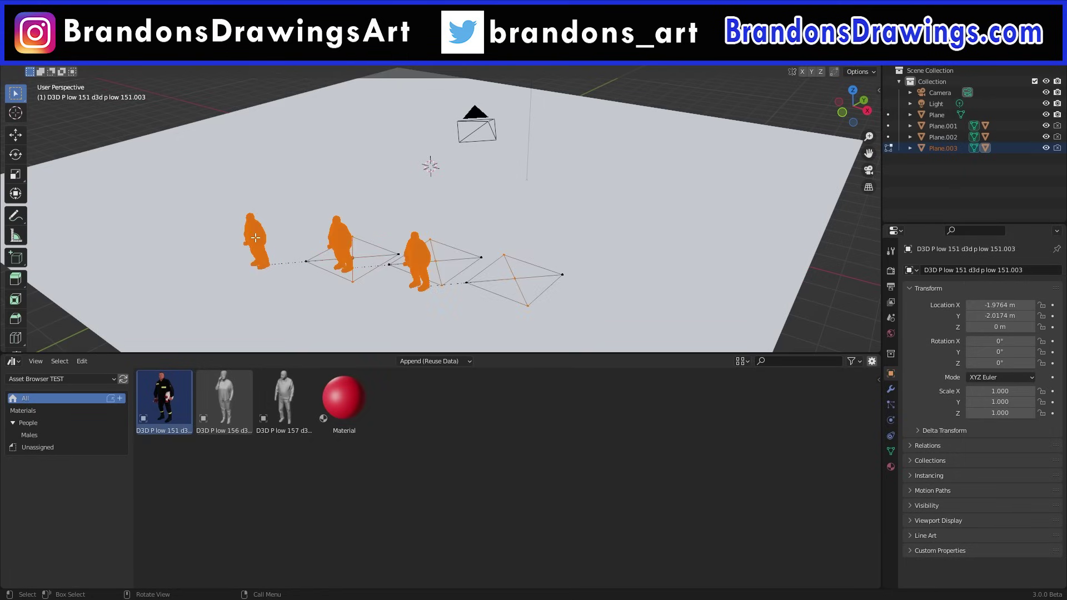
{"action": "key", "text": "e"}
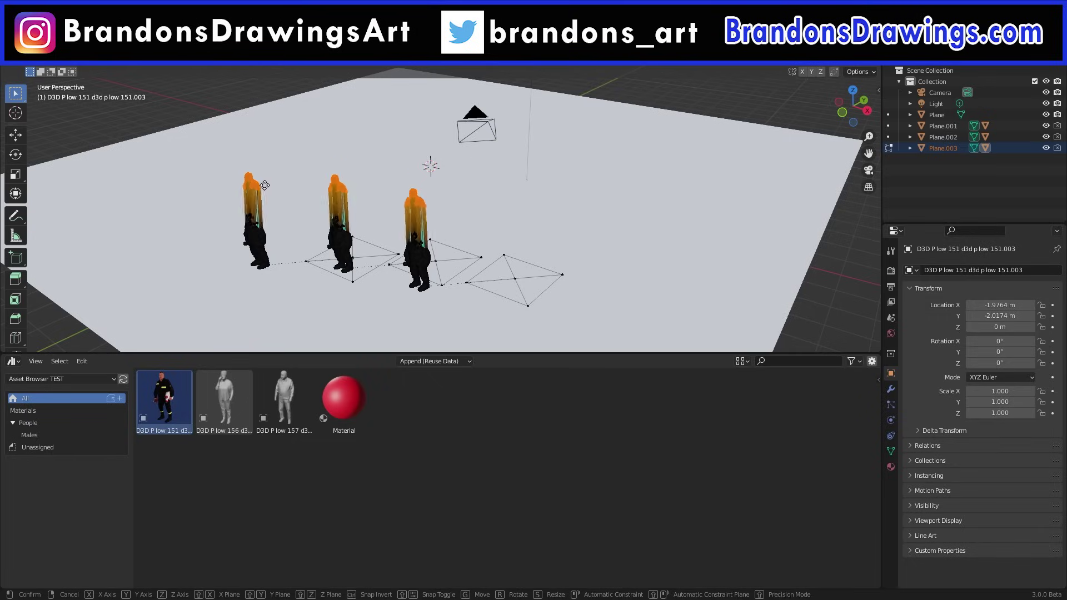
{"action": "left_click", "coordinate": [263, 191]}
{"action": "key", "text": "Tab"}
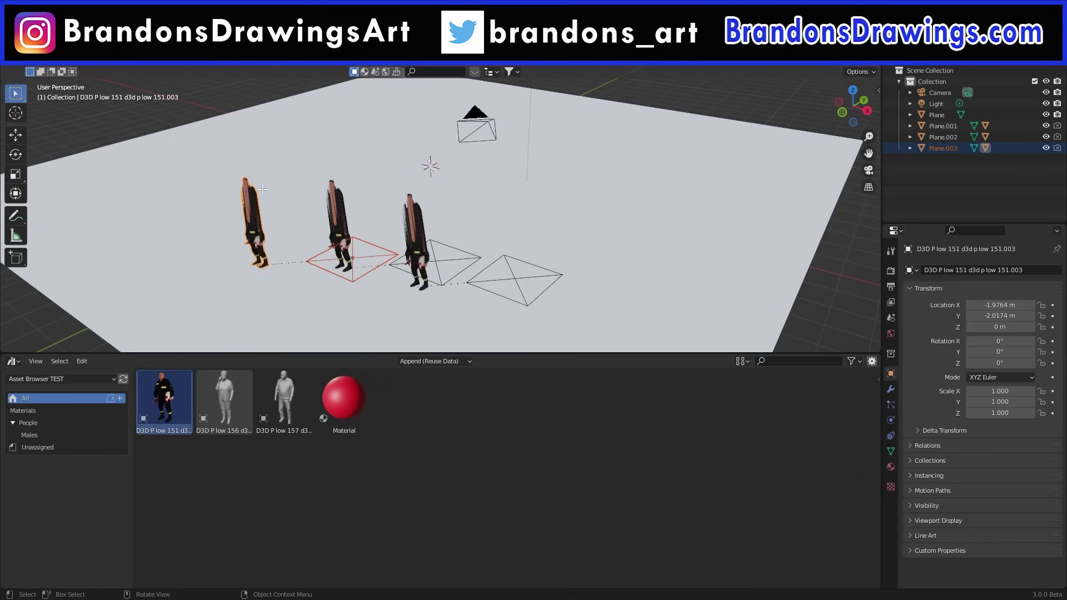
{"action": "key", "text": "Tab"}
{"action": "key", "text": "Tab"}
{"action": "left_click", "coordinate": [292, 214]}
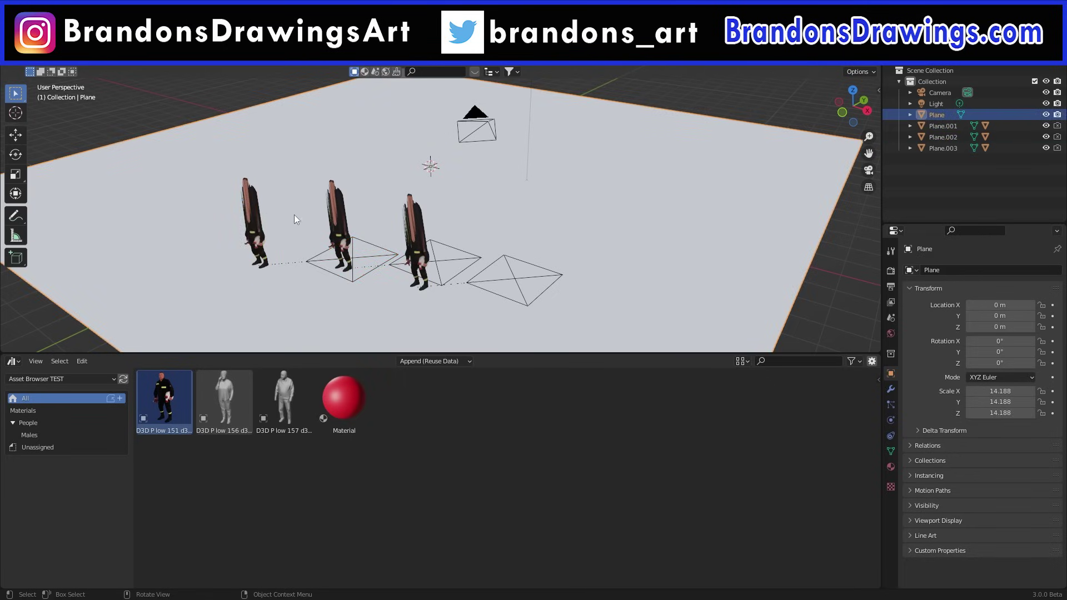
Delete the three stretched firefighter figures from the scene.
{"action": "left_click", "coordinate": [251, 219]}
{"action": "left_click", "coordinate": [341, 215], "text": "shift"}
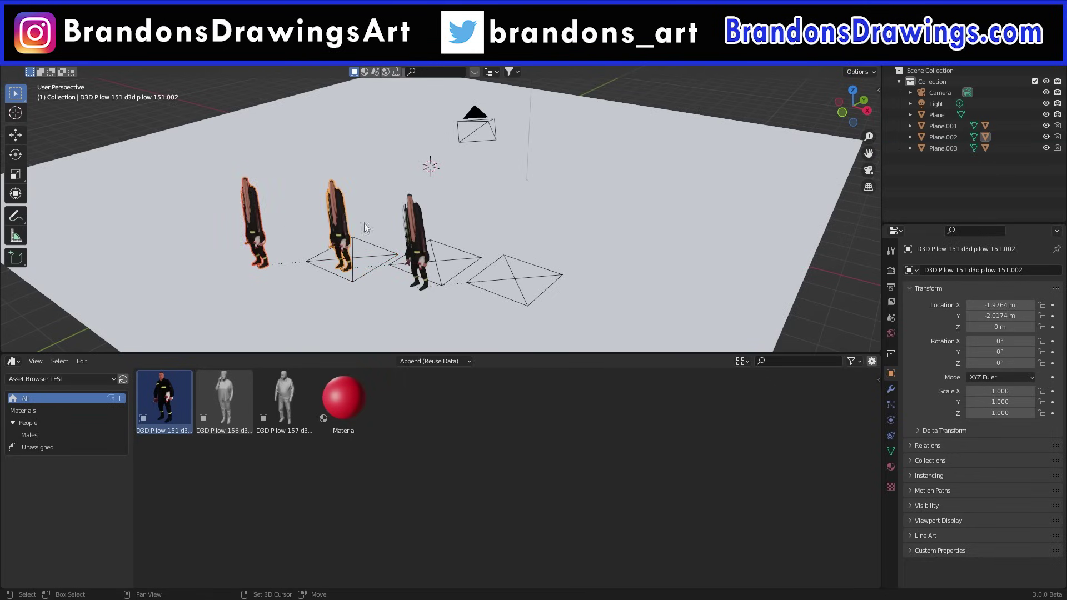
{"action": "left_click", "coordinate": [413, 232], "text": "shift"}
{"action": "key", "text": "x"}
{"action": "left_click", "coordinate": [409, 237]}
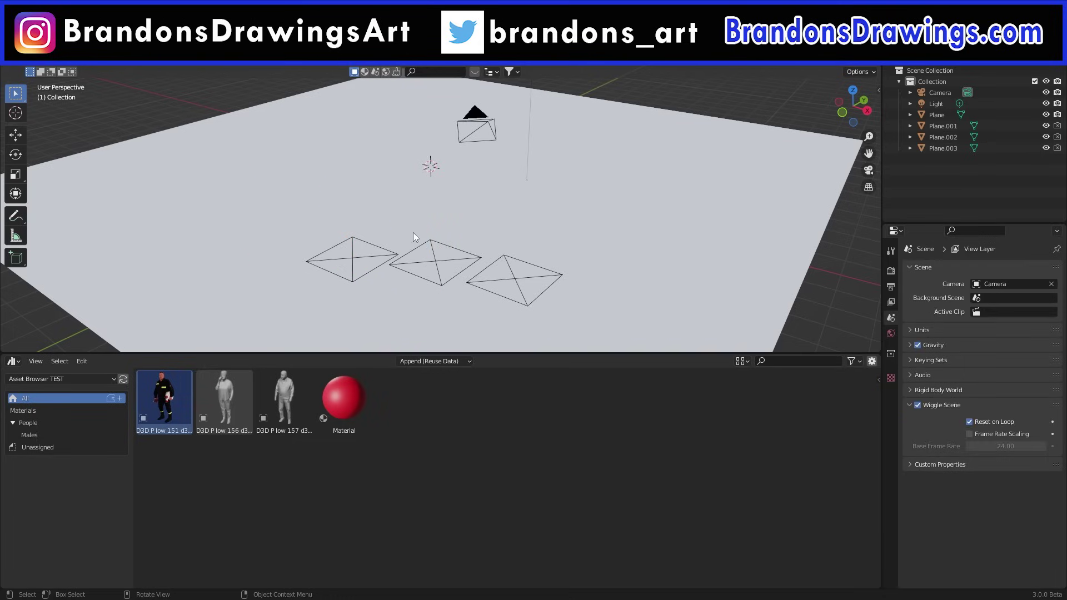
Delete the three leftover parent planes, Plane.001, Plane.002 and Plane.003, from the ground plane.
{"action": "left_click", "coordinate": [384, 257]}
{"action": "left_click", "coordinate": [404, 252], "text": "shift"}
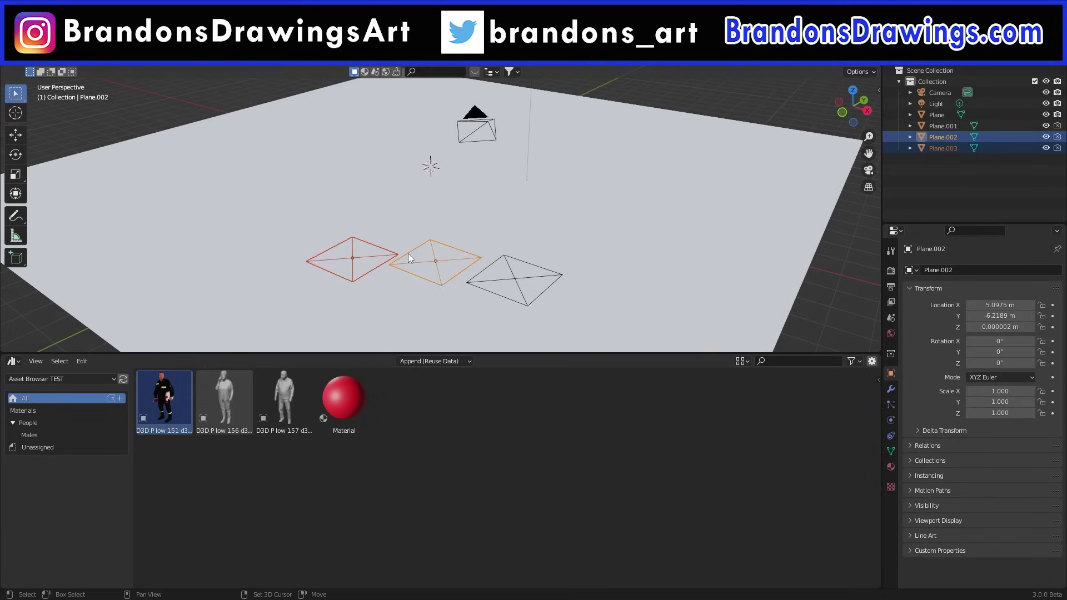
{"action": "left_click", "coordinate": [481, 268], "text": "shift"}
{"action": "key", "text": "Delete"}
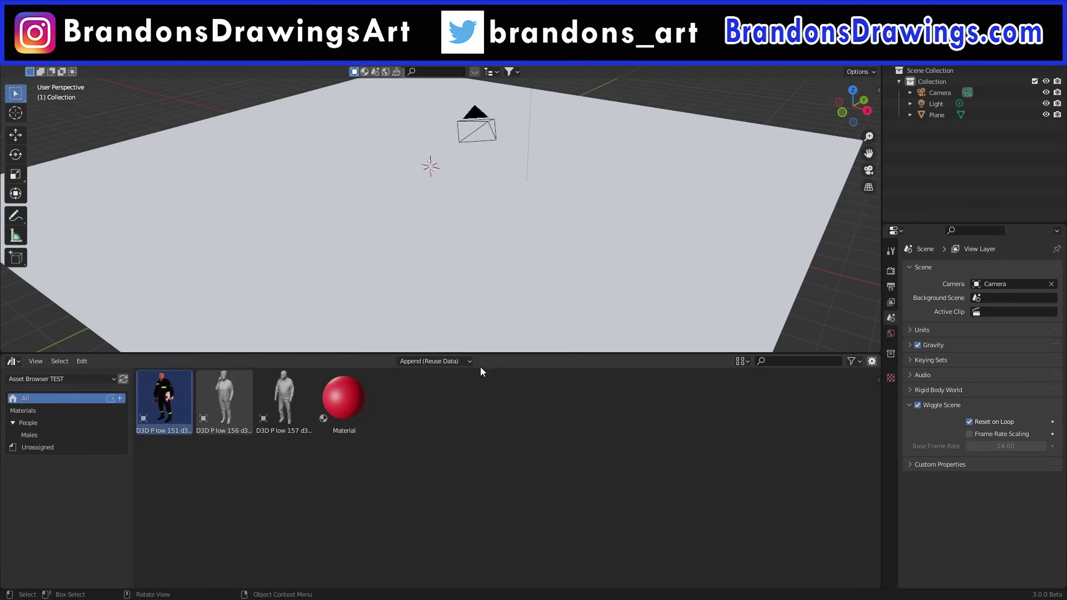
Set the import type to Append and place two copies of the D3D P low 151 asset on the ground plane.
{"action": "left_click", "coordinate": [465, 361]}
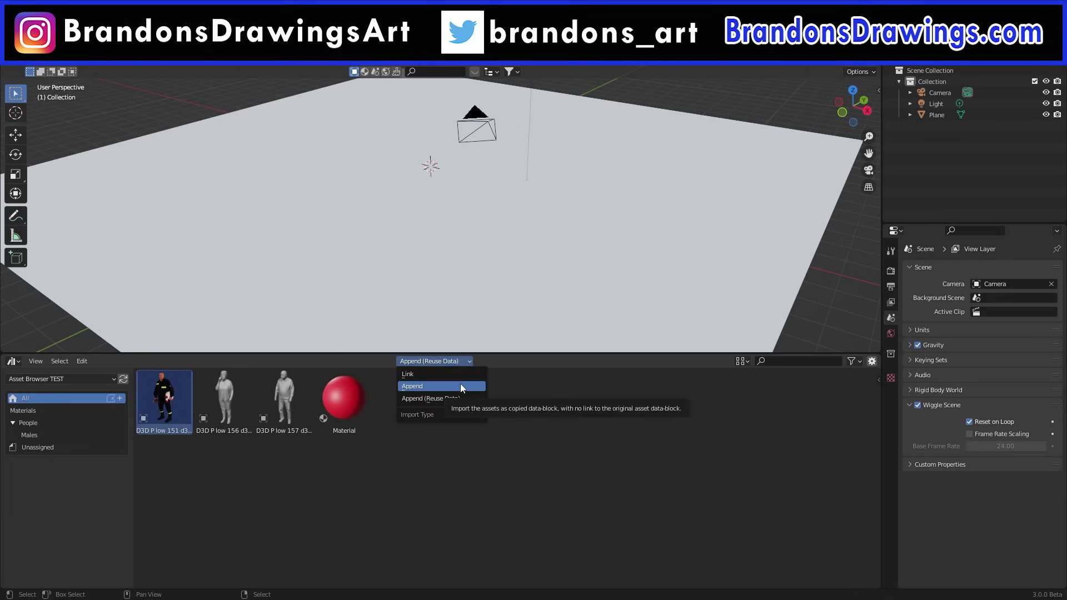
{"action": "left_click", "coordinate": [460, 385]}
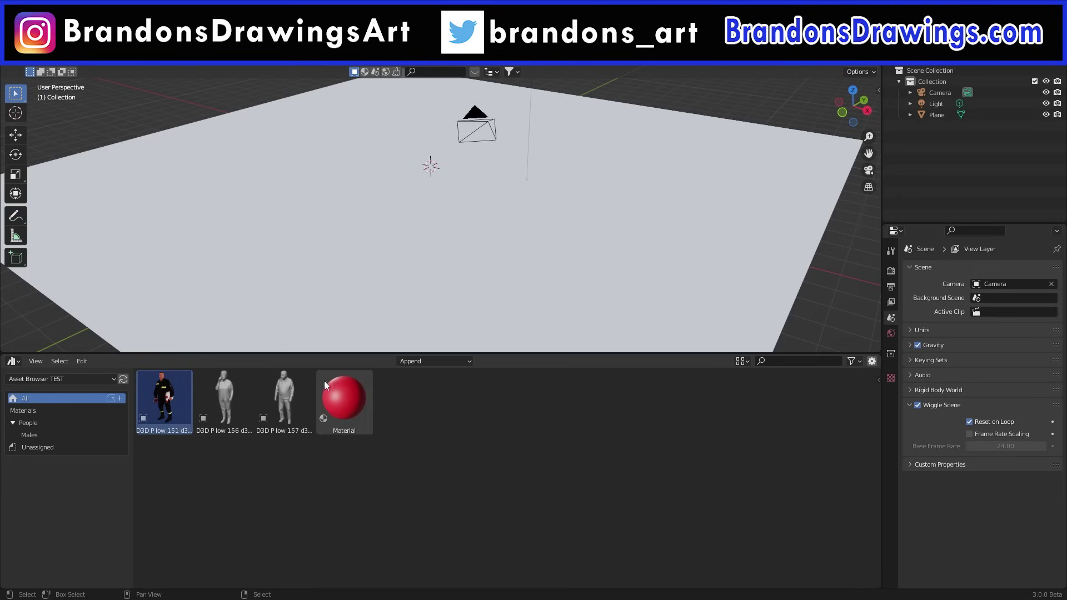
{"action": "left_click_drag", "start_coordinate": [177, 393], "coordinate": [364, 295]}
{"action": "left_click_drag", "start_coordinate": [166, 397], "coordinate": [308, 271]}
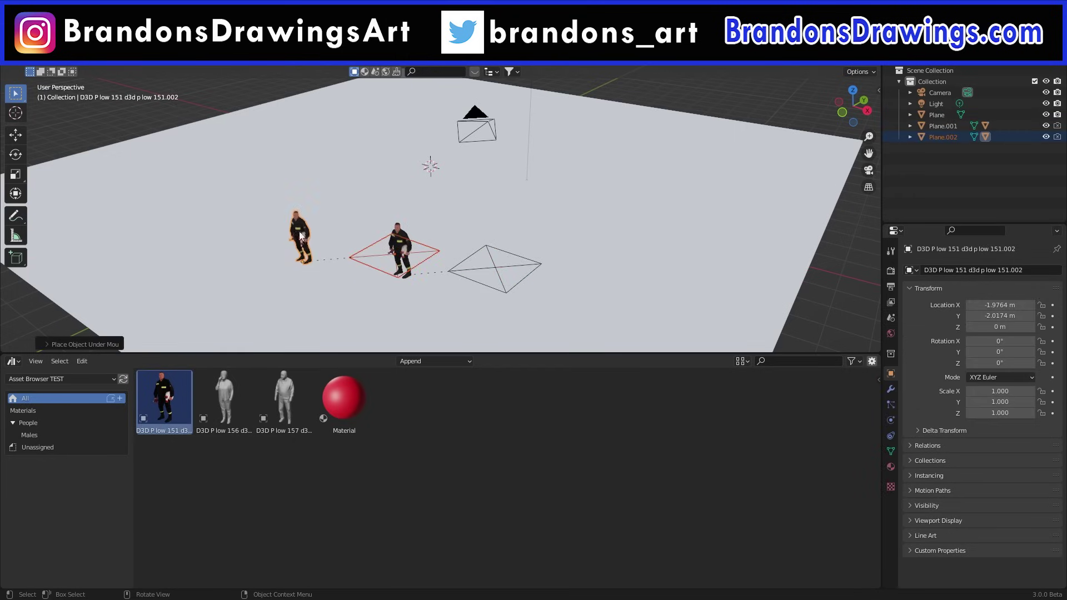
Extrude the whole mesh of the last placed firefighter upward in Edit Mode and return to Object Mode.
{"action": "key", "text": "Tab"}
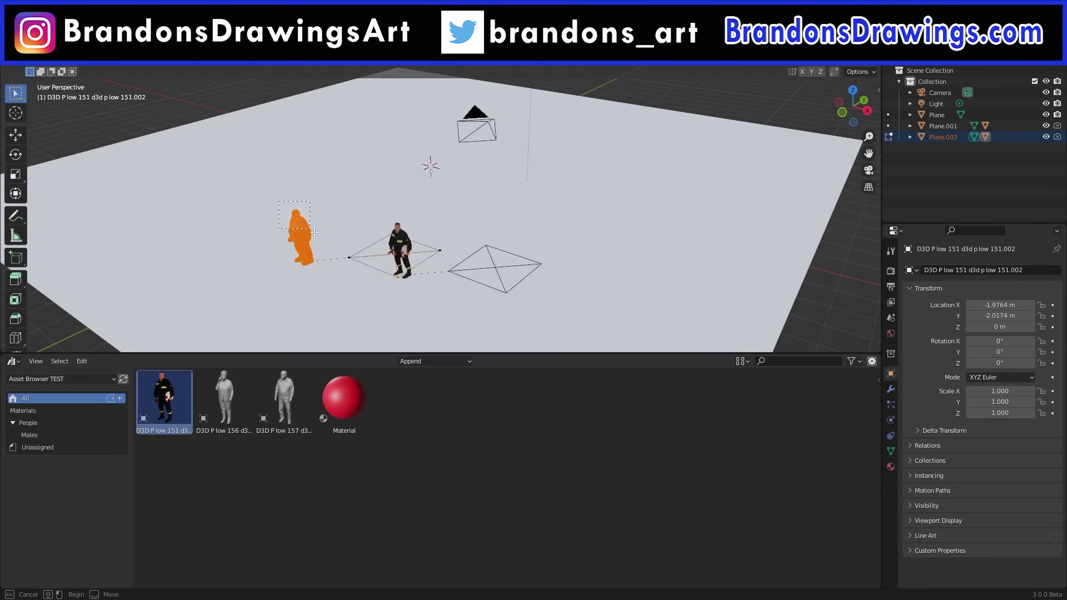
{"action": "key", "text": "e"}
{"action": "left_click", "coordinate": [352, 147]}
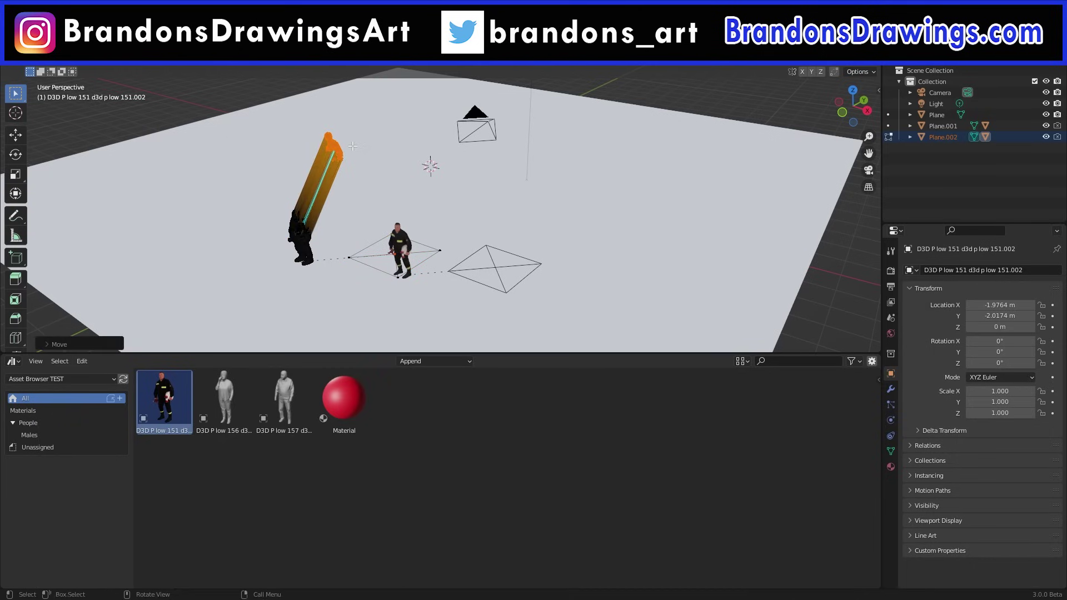
{"action": "key", "text": "Tab"}
Review the import types, use Append (Reuse Data), and switch the asset library to Main Models.
{"action": "left_click", "coordinate": [434, 361]}
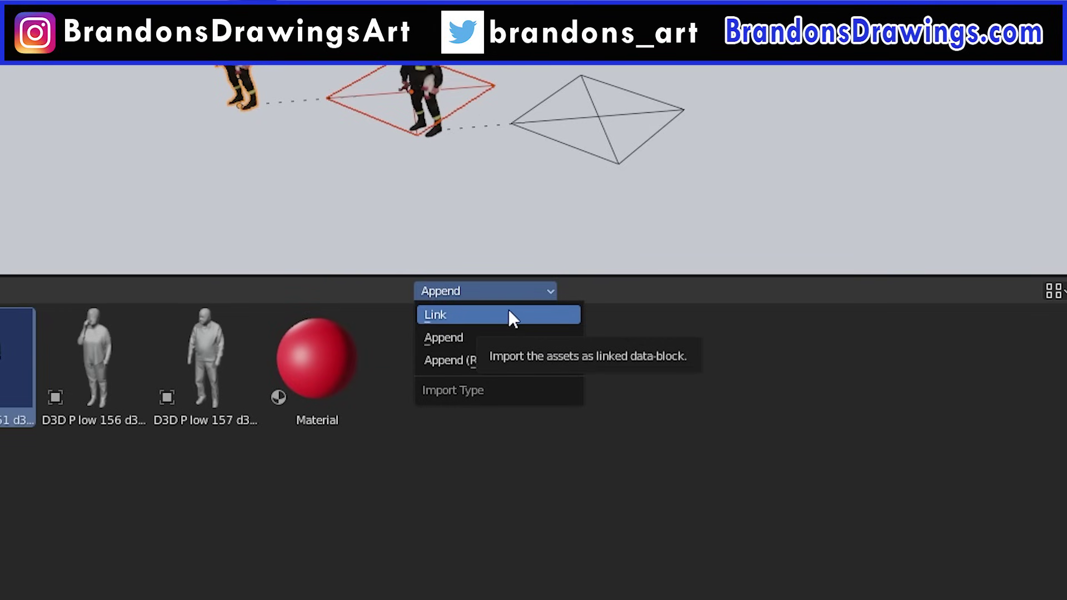
{"action": "left_click", "coordinate": [508, 312]}
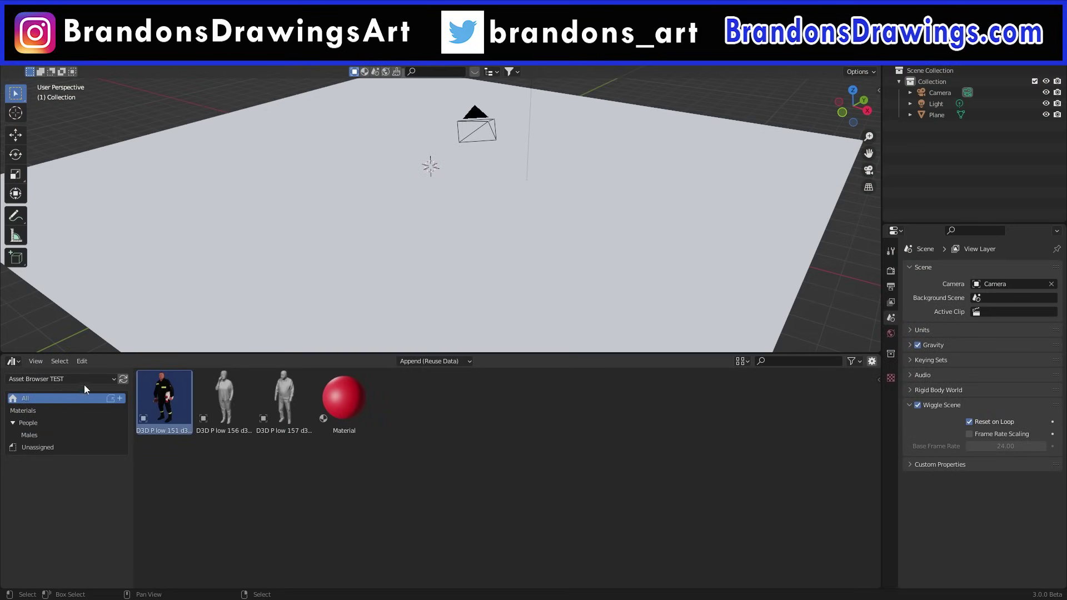
{"action": "left_click", "coordinate": [80, 382]}
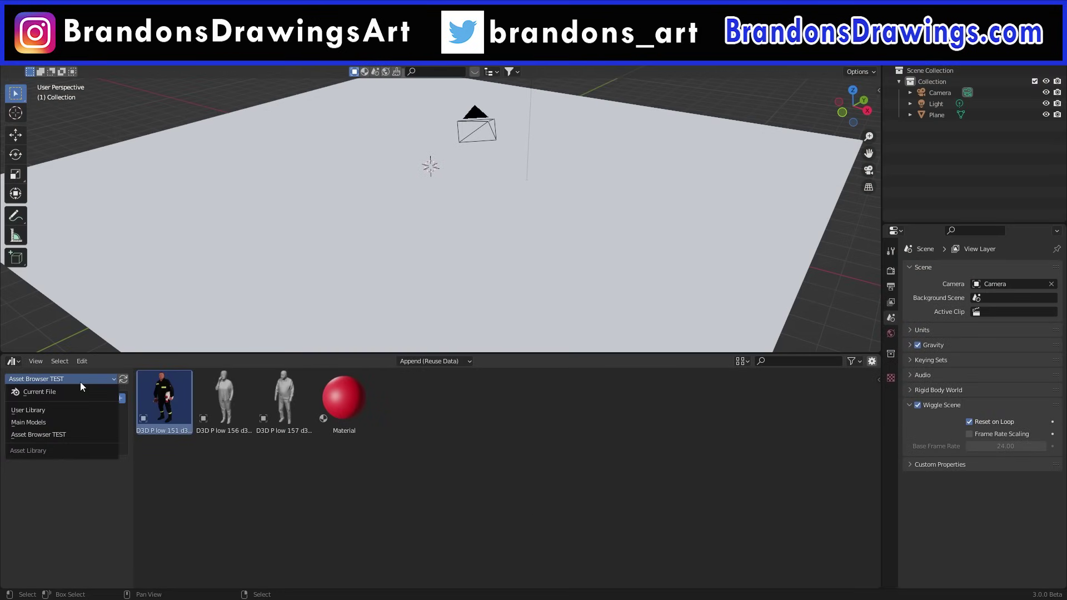
{"action": "left_click", "coordinate": [55, 419]}
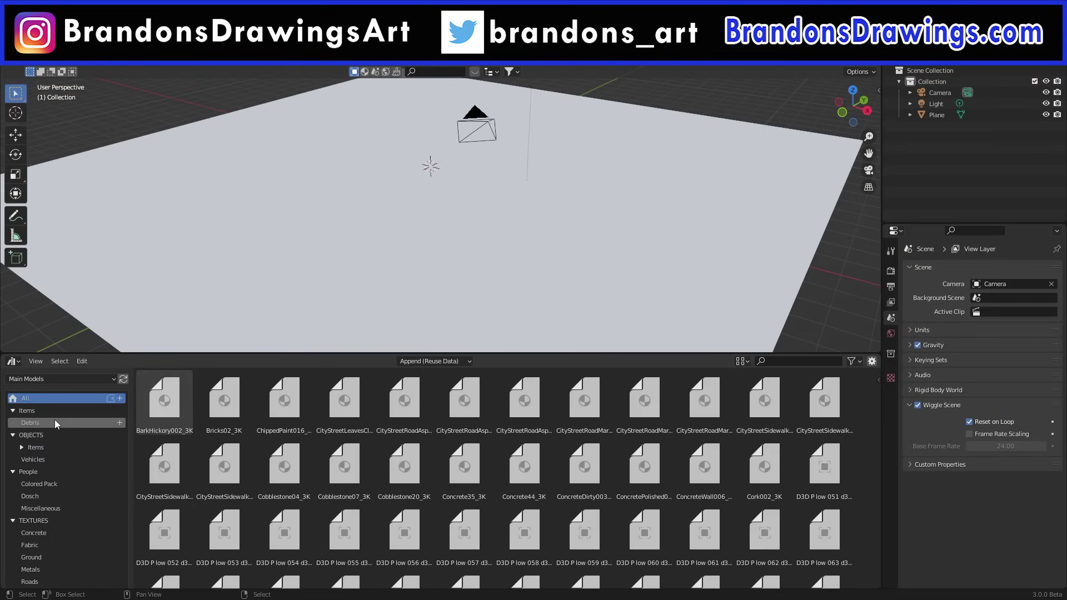
Enlarge the asset browser area and look through the Main Models assets.
{"action": "scroll", "coordinate": [592, 453], "scroll_direction": "down", "scroll_amount": 2}
{"action": "left_click_drag", "start_coordinate": [625, 355], "coordinate": [626, 236]}
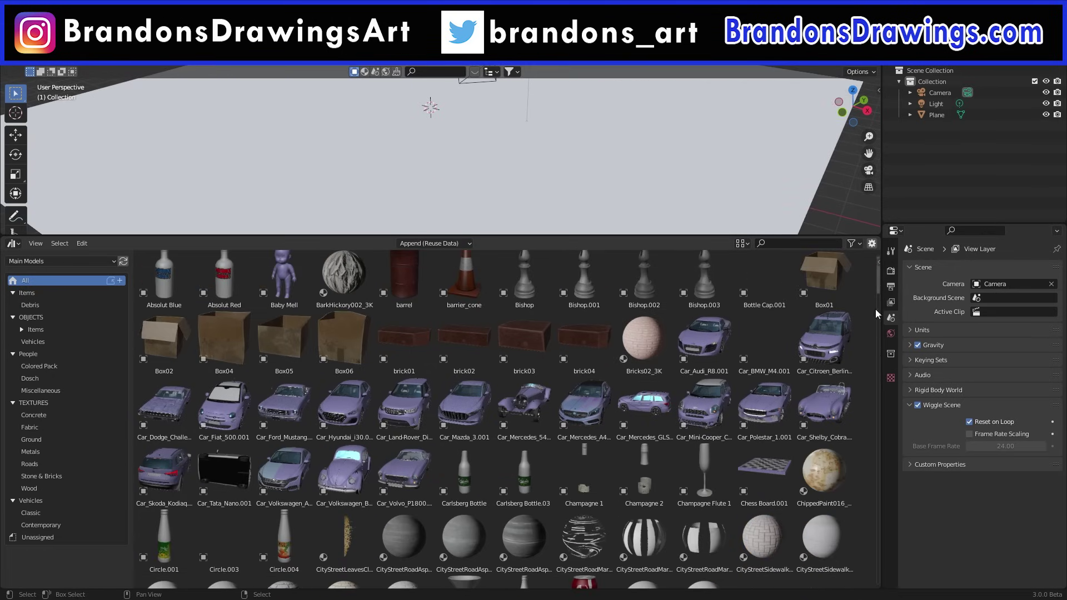
{"action": "left_click_drag", "start_coordinate": [877, 286], "coordinate": [869, 455]}
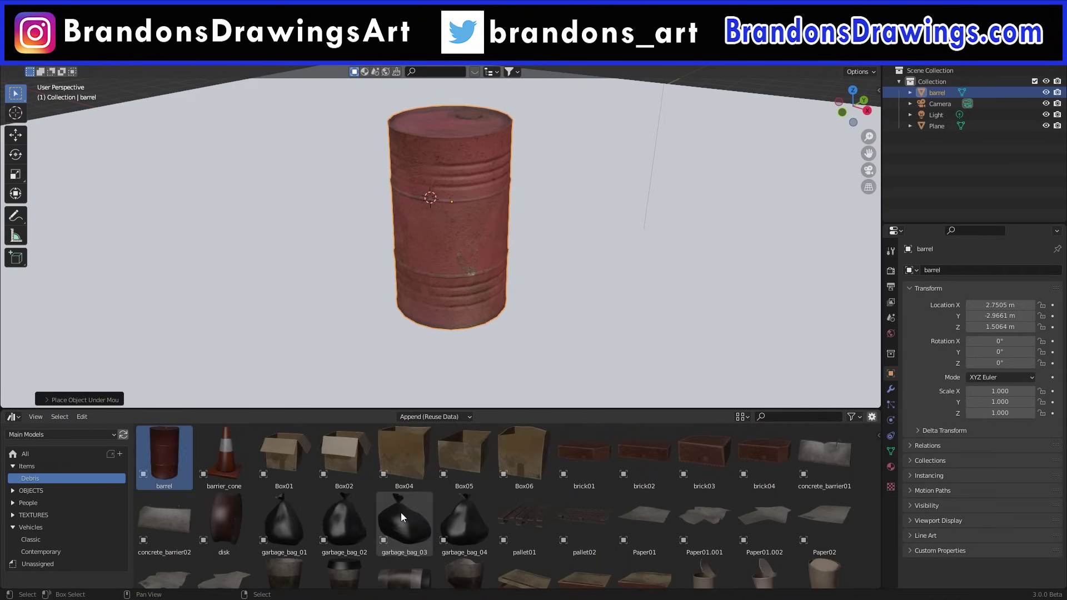
Place the garbage_bag_03, Box01, brick02 and trash_can assets from the Debris catalog around the barrel on the plane.
{"action": "left_click_drag", "start_coordinate": [402, 516], "coordinate": [239, 227]}
{"action": "left_click_drag", "start_coordinate": [288, 443], "coordinate": [703, 251]}
{"action": "left_click_drag", "start_coordinate": [635, 449], "coordinate": [277, 321]}
{"action": "scroll", "coordinate": [344, 528], "scroll_direction": "down", "scroll_amount": 4}
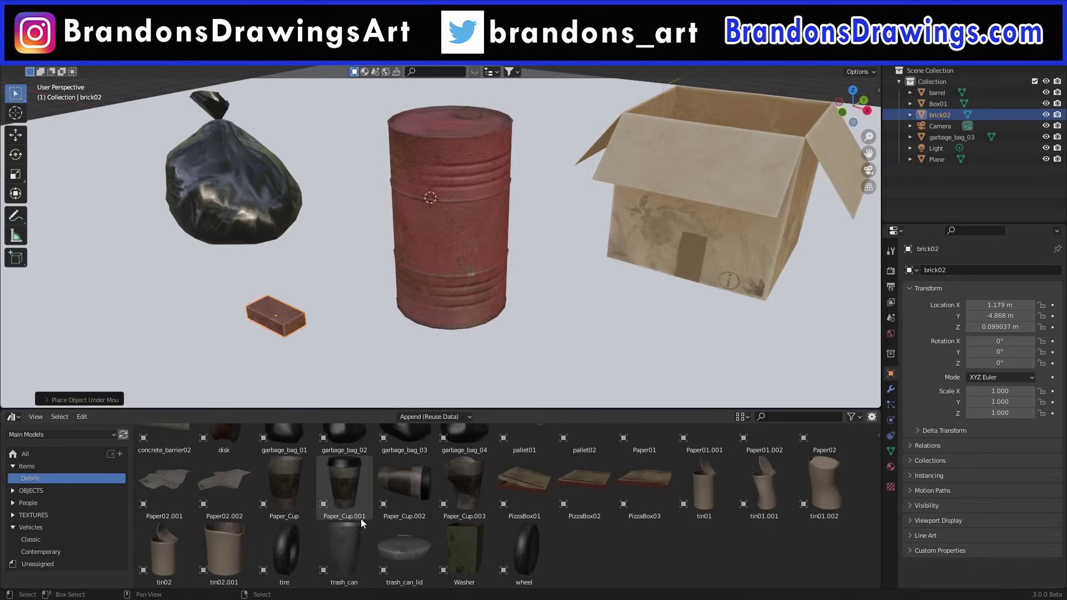
{"action": "left_click_drag", "start_coordinate": [344, 550], "coordinate": [131, 278]}
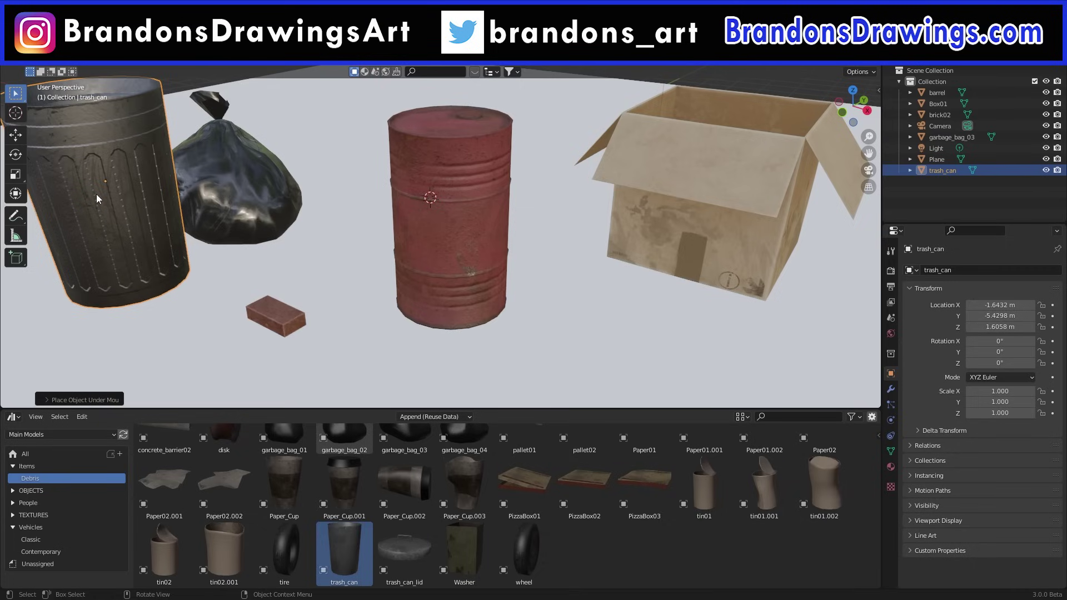
Place the D3D P low 092 figure from the People catalog on the plane in front of the barrel and box.
{"action": "scroll", "coordinate": [228, 205], "scroll_direction": "down", "scroll_amount": 6}
{"action": "middle_click_drag", "start_coordinate": [236, 208], "coordinate": [270, 209]}
{"action": "left_click", "coordinate": [55, 502]}
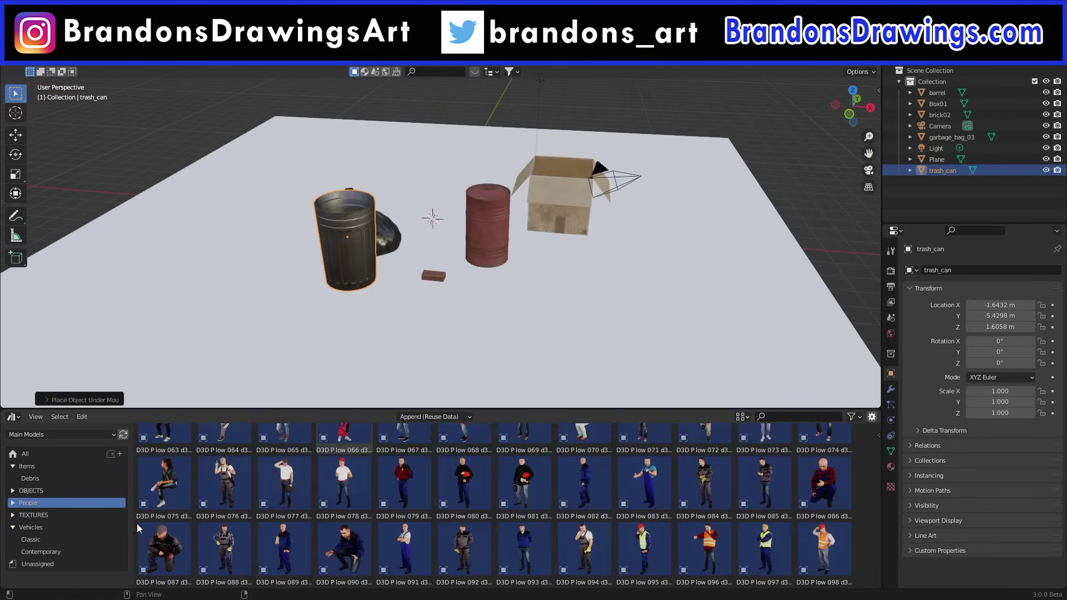
{"action": "left_click_drag", "start_coordinate": [454, 550], "coordinate": [535, 293]}
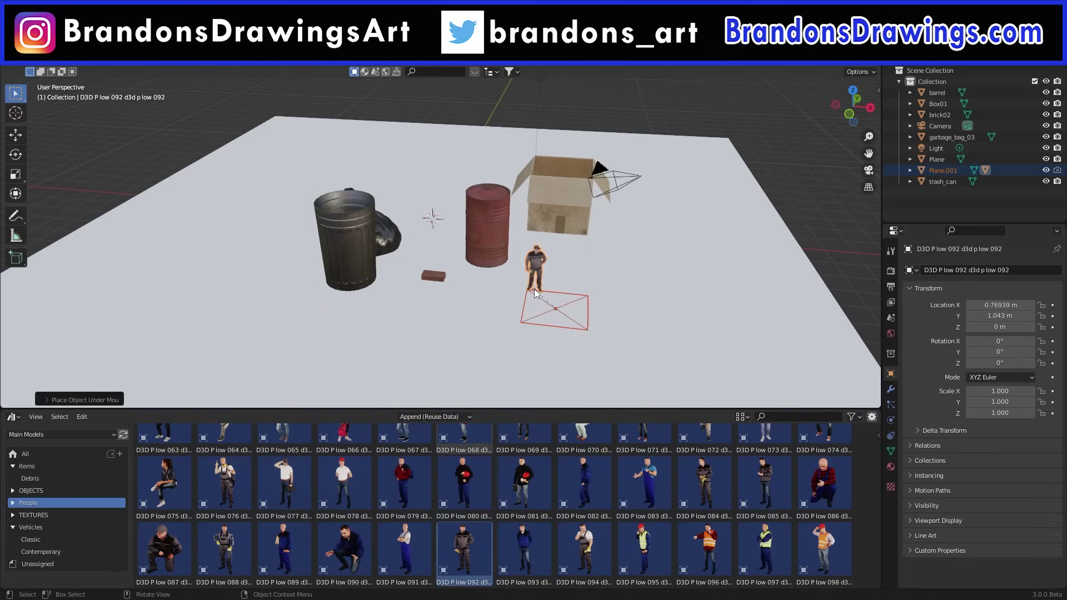
Scale up the placed worker figure with its parent plane and move it between the barrel and the box.
{"action": "key", "text": "s"}
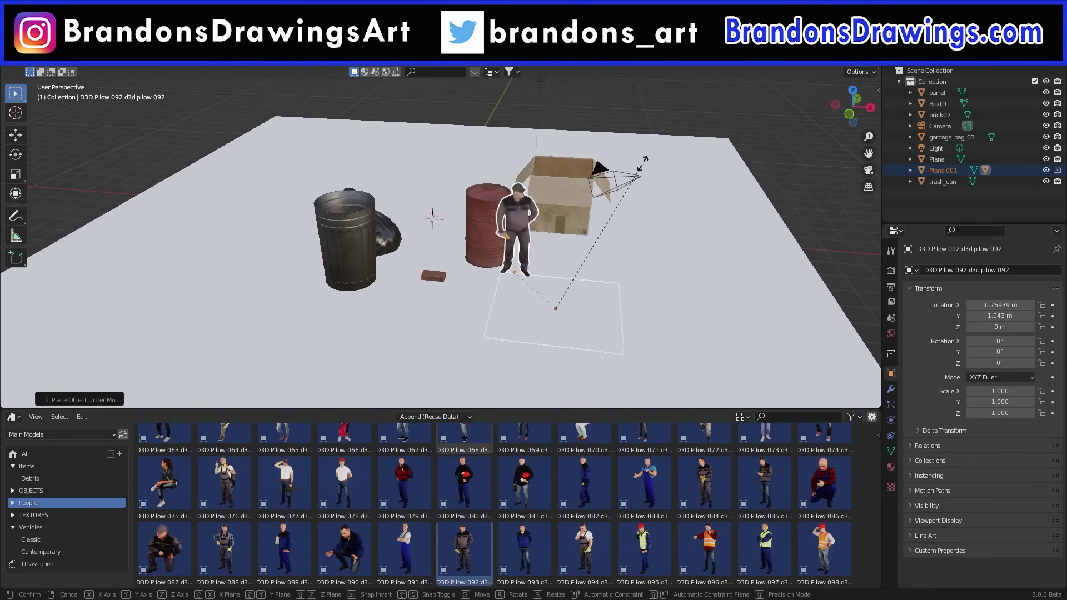
{"action": "left_click", "coordinate": [685, 105]}
{"action": "mouse_move", "coordinate": [629, 259]}
{"action": "middle_mouse_down"}
{"action": "mouse_move", "coordinate": [614, 237]}
{"action": "mouse_move", "coordinate": [622, 259]}
{"action": "middle_mouse_up"}
{"action": "key", "text": "g"}
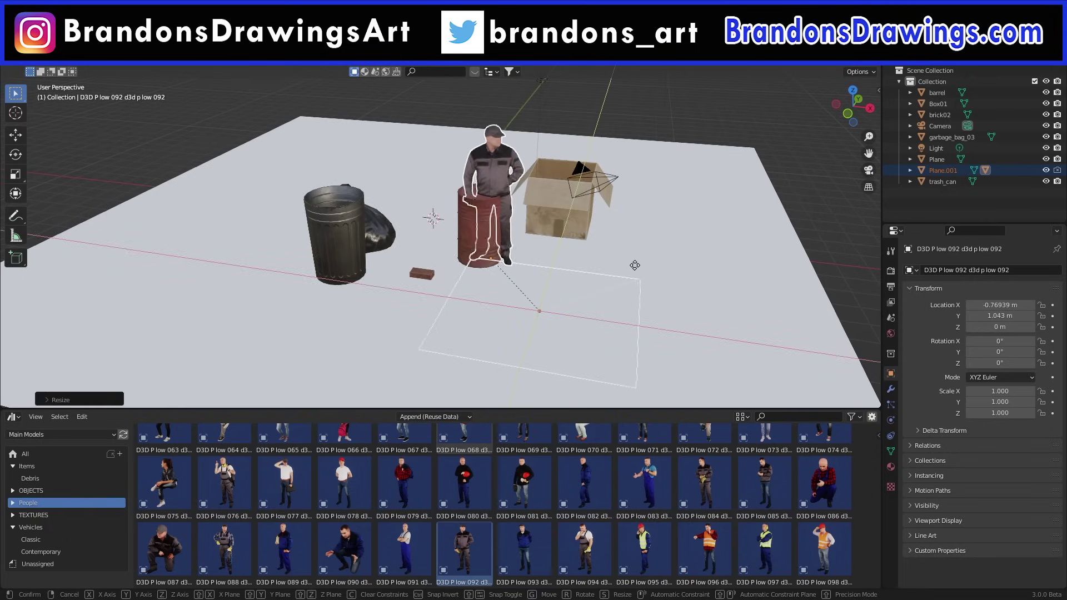
Apply the Concrete35_3K material from the Concrete catalog under TEXTURES to the ground plane.
{"action": "left_click", "coordinate": [23, 527]}
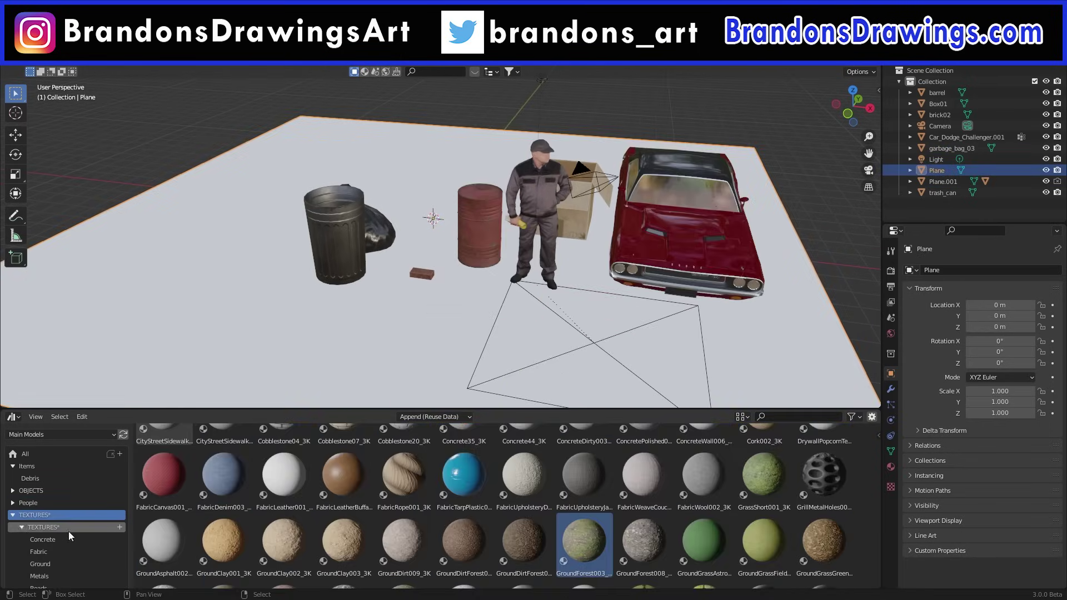
{"action": "scroll", "coordinate": [68, 531], "scroll_direction": "down", "scroll_amount": 2}
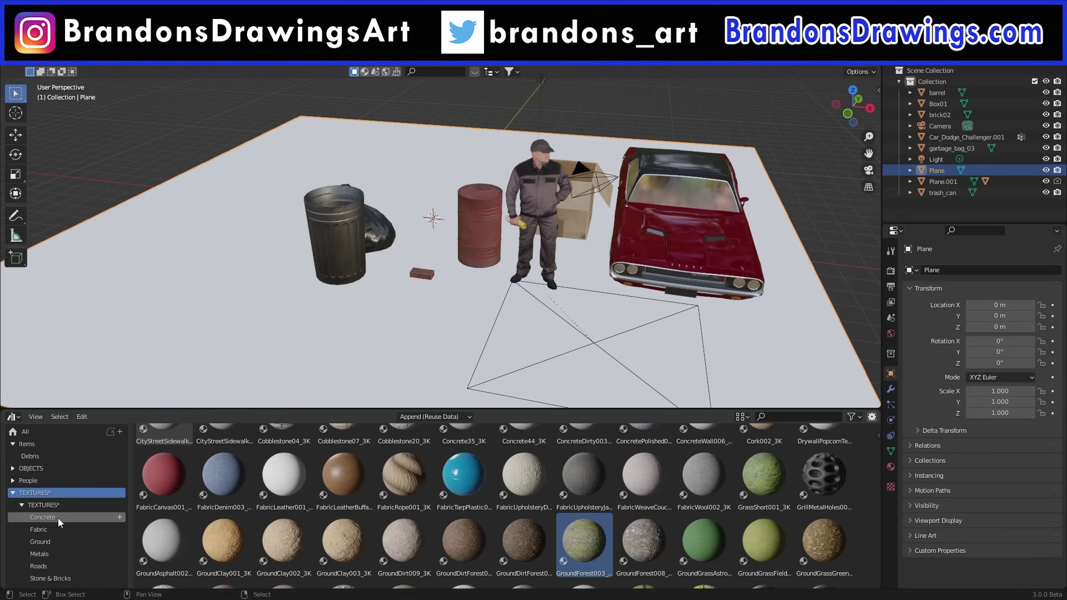
{"action": "left_click", "coordinate": [58, 518]}
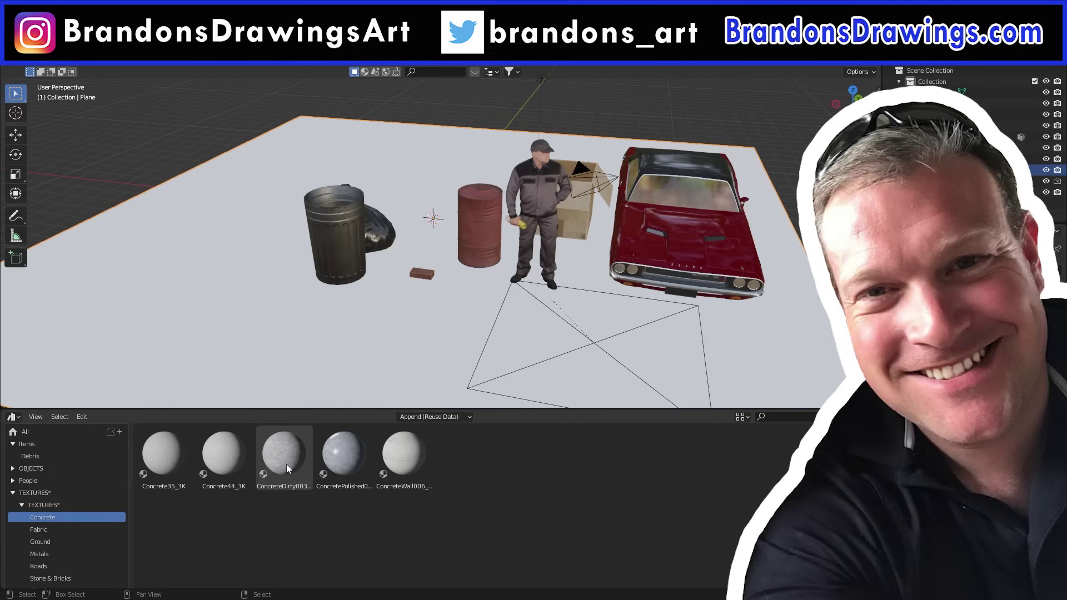
{"action": "left_click_drag", "start_coordinate": [165, 455], "coordinate": [290, 345]}
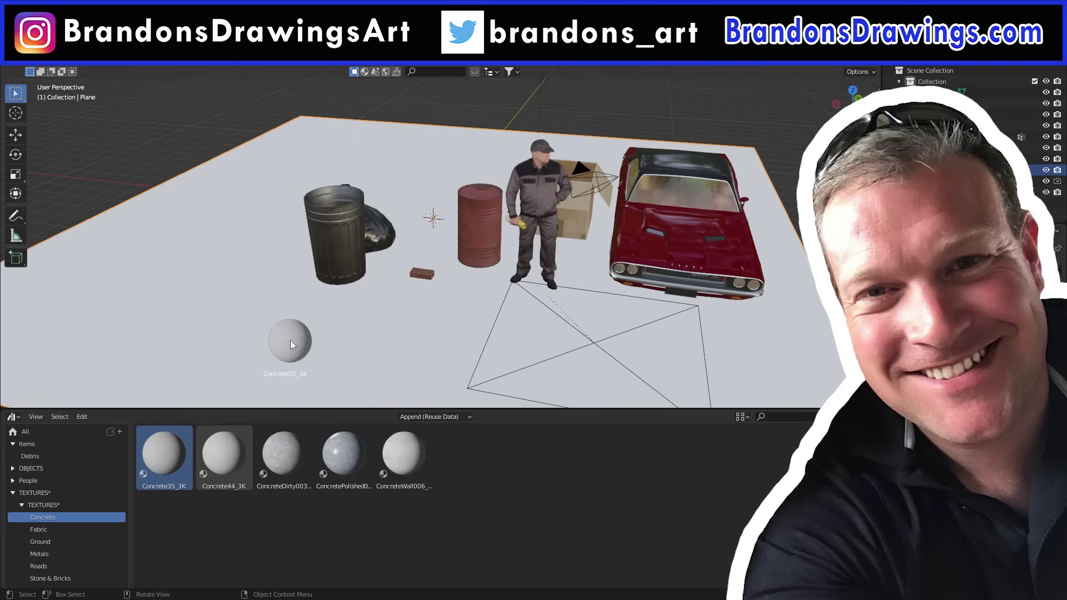